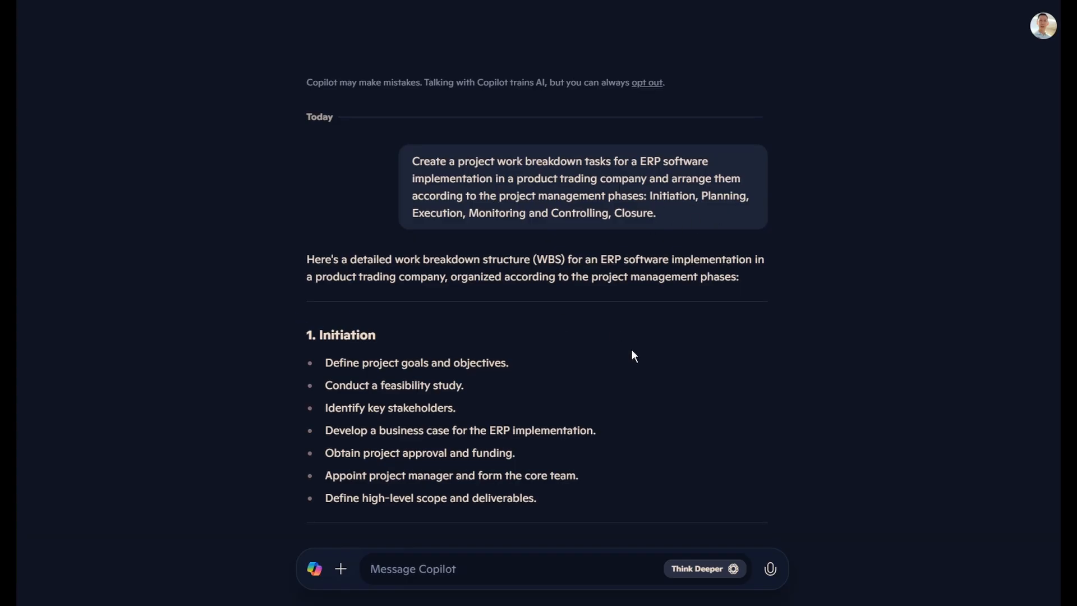
# Examine the ERP implementation work breakdown in Copilot's answer, phase by phase from Initiation to Closure.
pyautogui.scroll(-2, 633, 355)
pyautogui.scroll(-1, 632, 350)
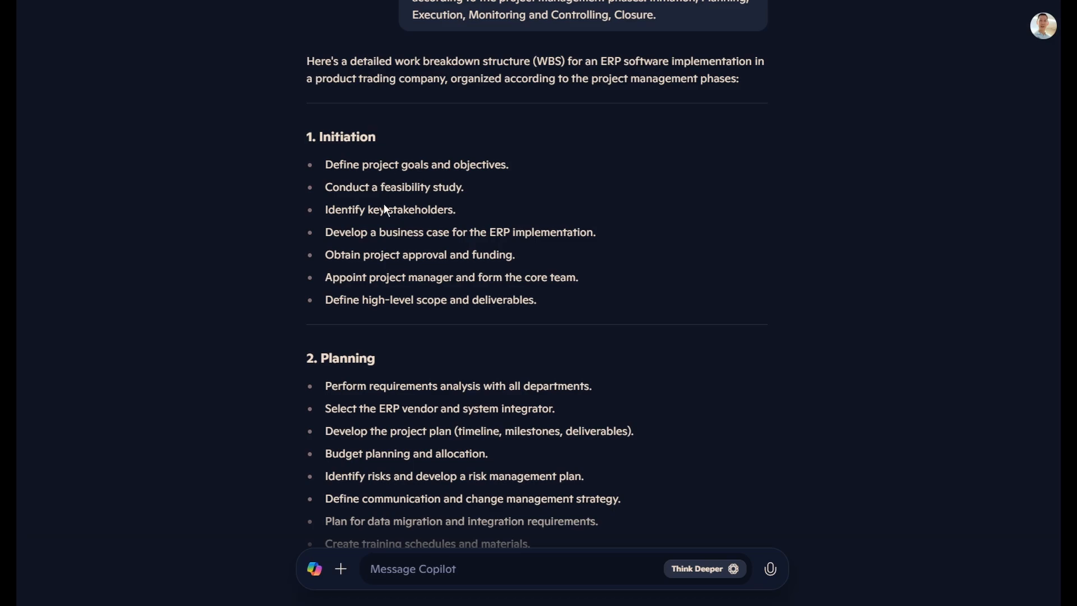
pyautogui.scroll(-3, 392, 291)
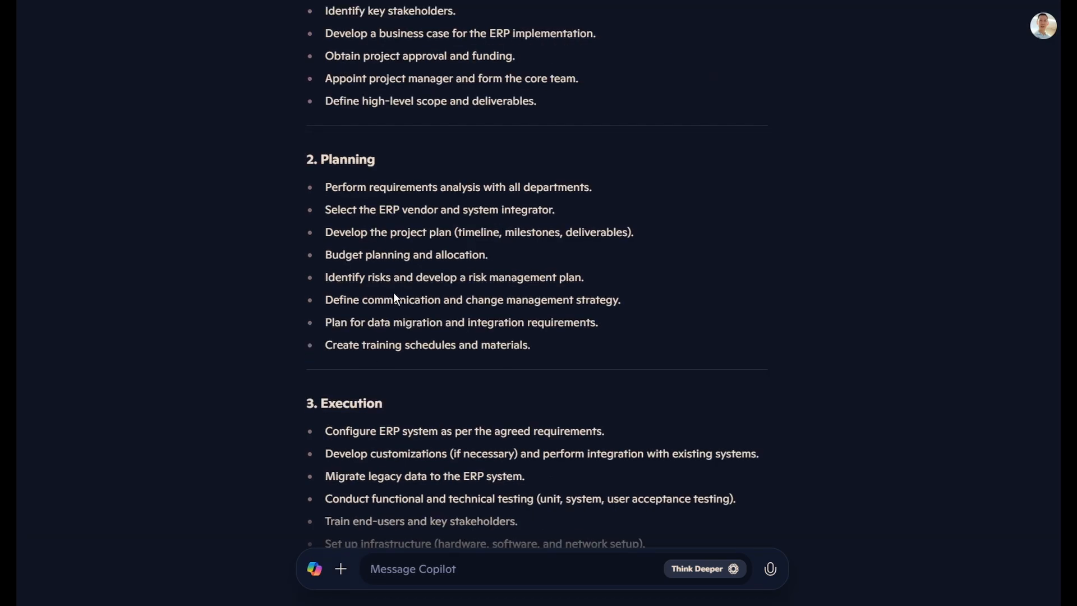
pyautogui.scroll(2, 396, 295)
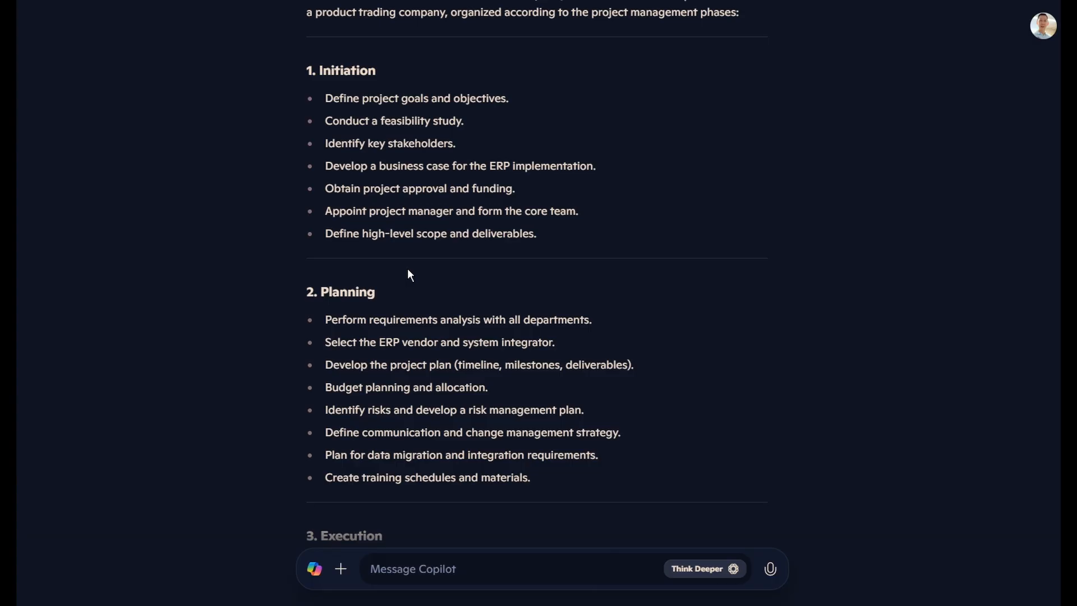
pyautogui.scroll(-3, 409, 274)
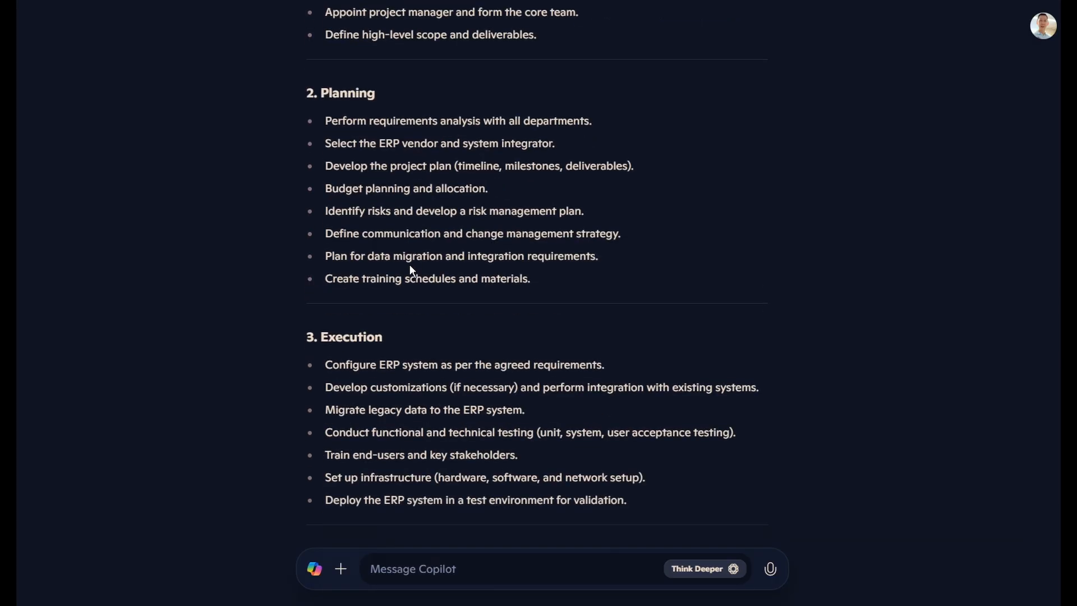
pyautogui.scroll(-7, 411, 270)
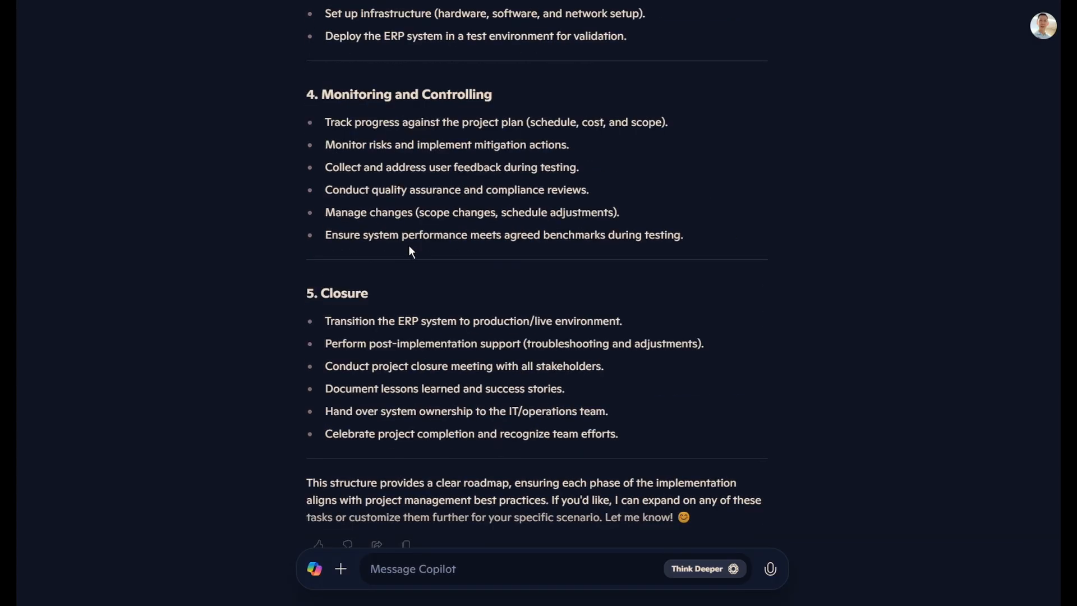
pyautogui.scroll(-2, 424, 168)
pyautogui.scroll(9, 400, 258)
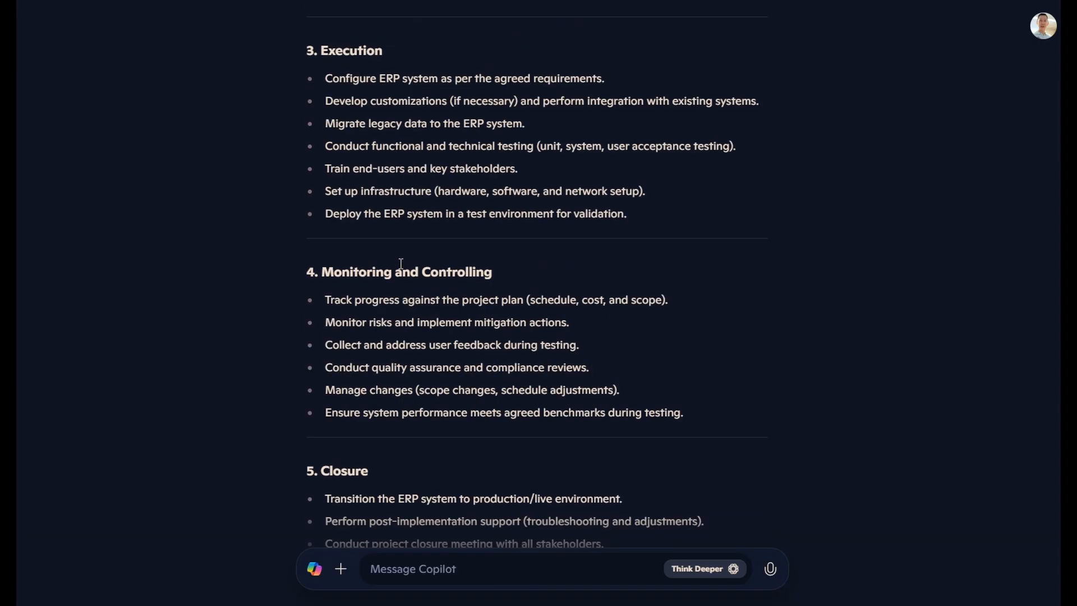
pyautogui.scroll(4, 400, 254)
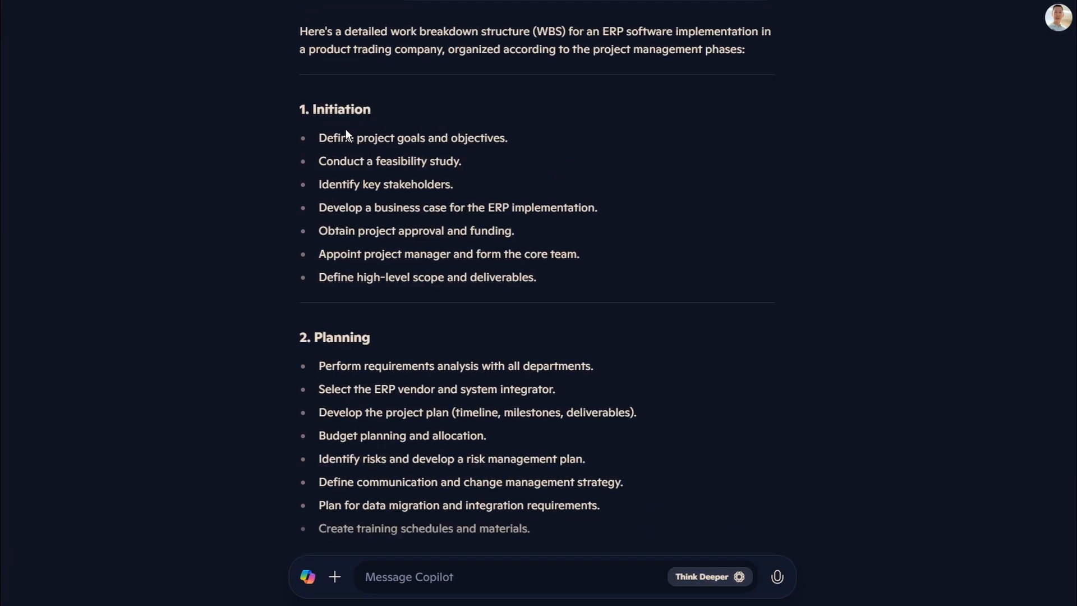
pyautogui.scroll(-3, 454, 305)
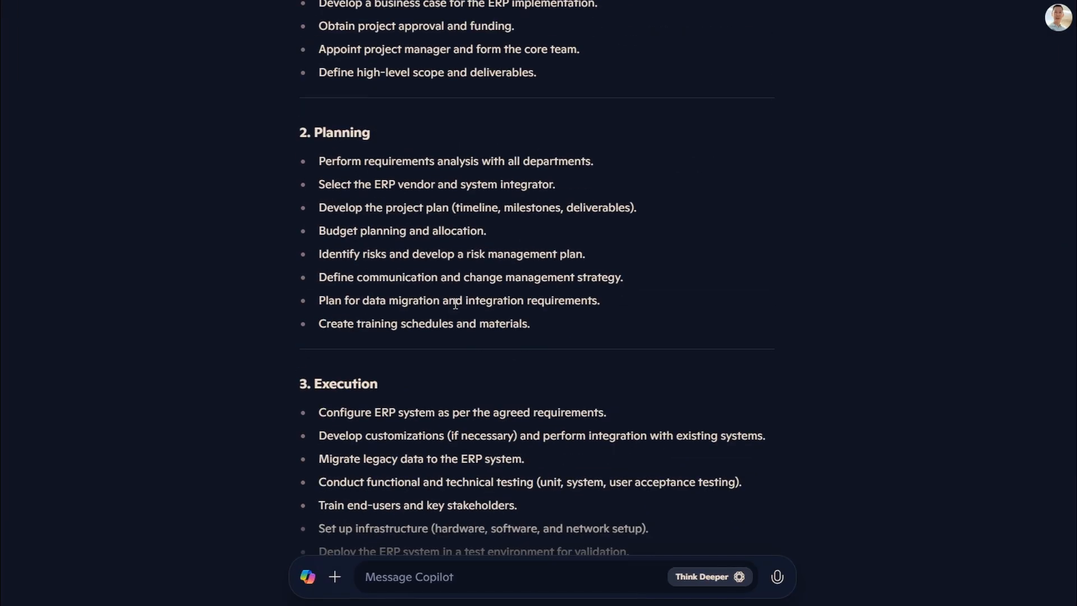
pyautogui.scroll(6, 455, 305)
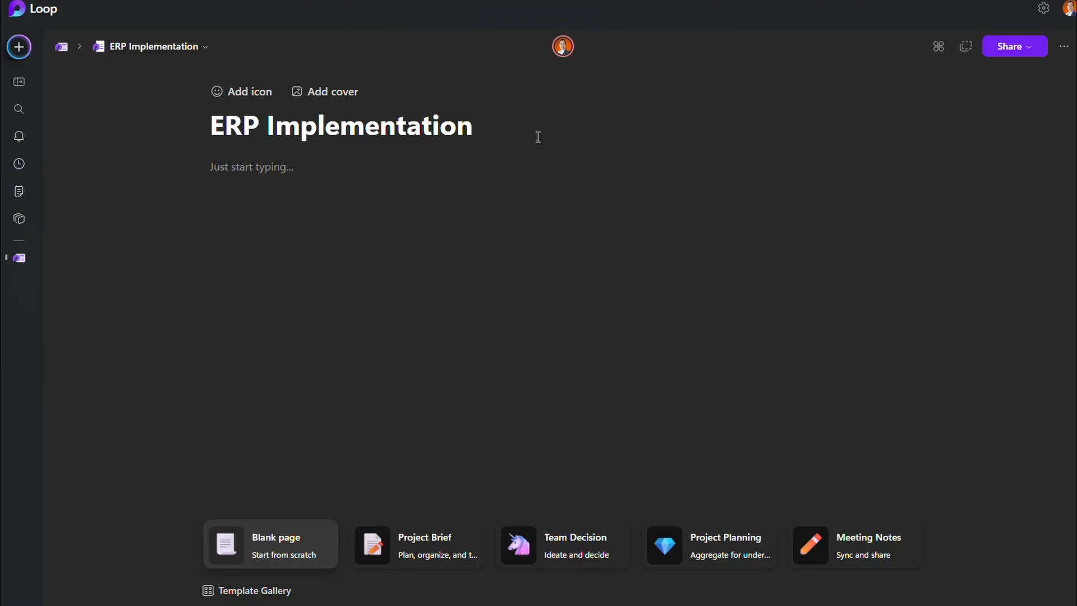
# Switch to Loop and insert a Kanban board template in the body of the empty ERP Implementation page.
pyautogui.click(283, 167)
pyautogui.write('/')
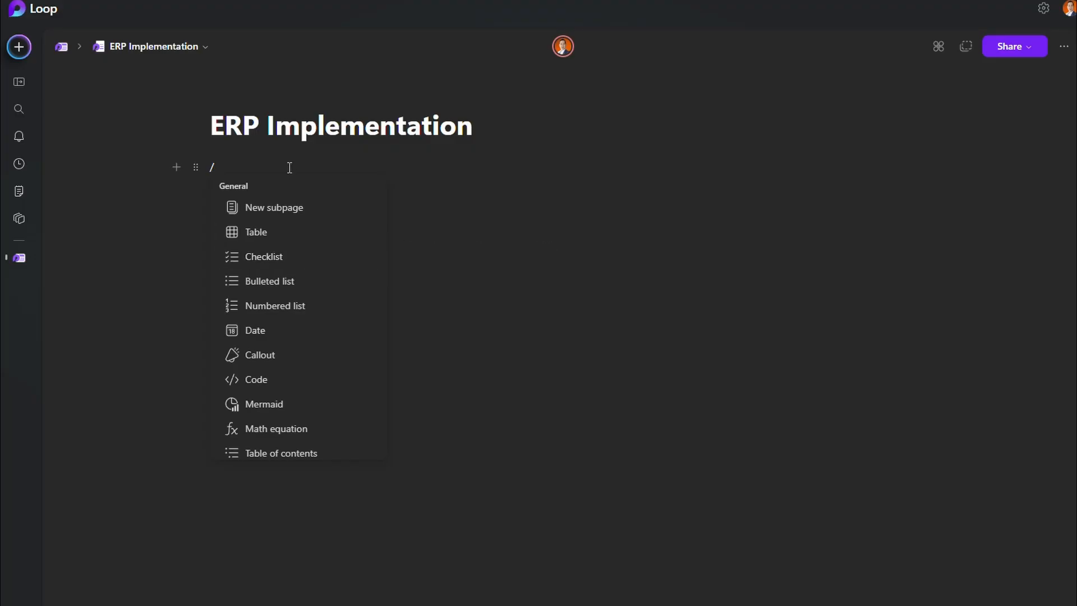
pyautogui.write('kan')
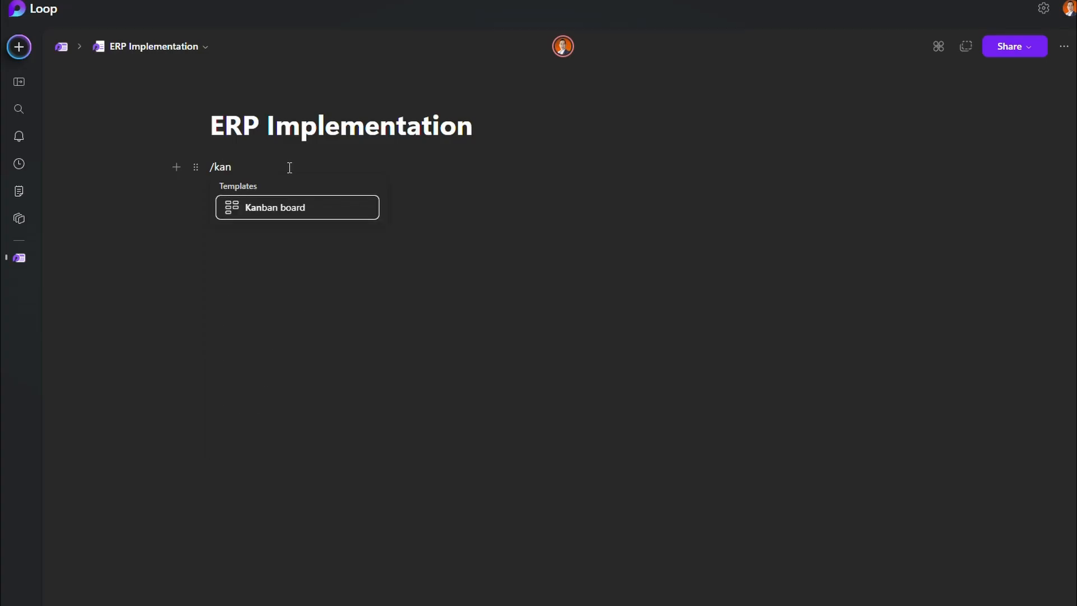
pyautogui.click(284, 208)
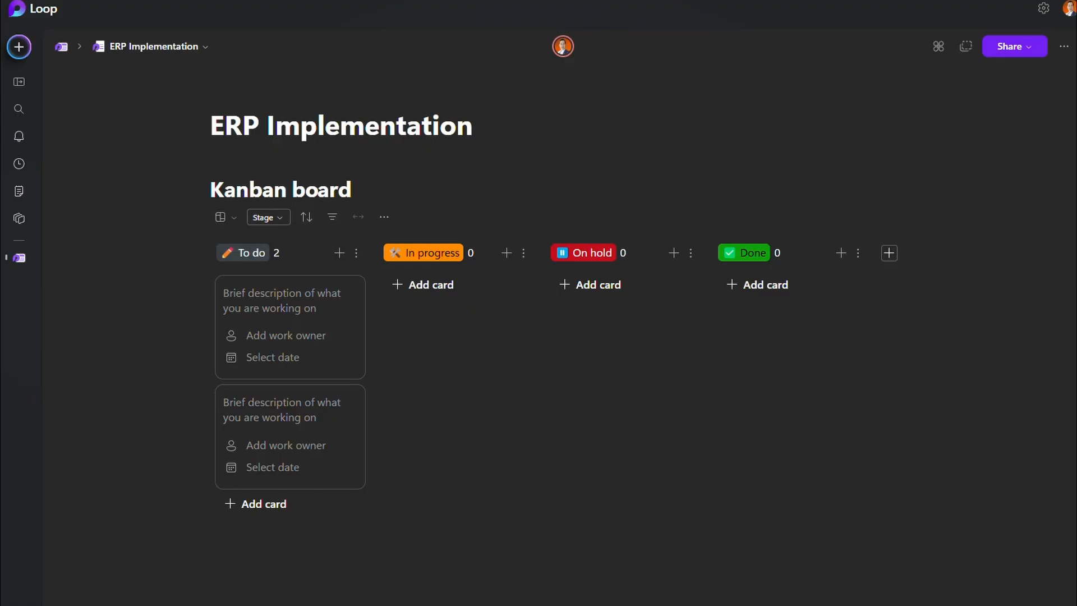
# Check the phase names in Copilot and try to rename the Loop board's To do group as Initiation and In progress as Planning.
pyautogui.moveTo(1, 148)
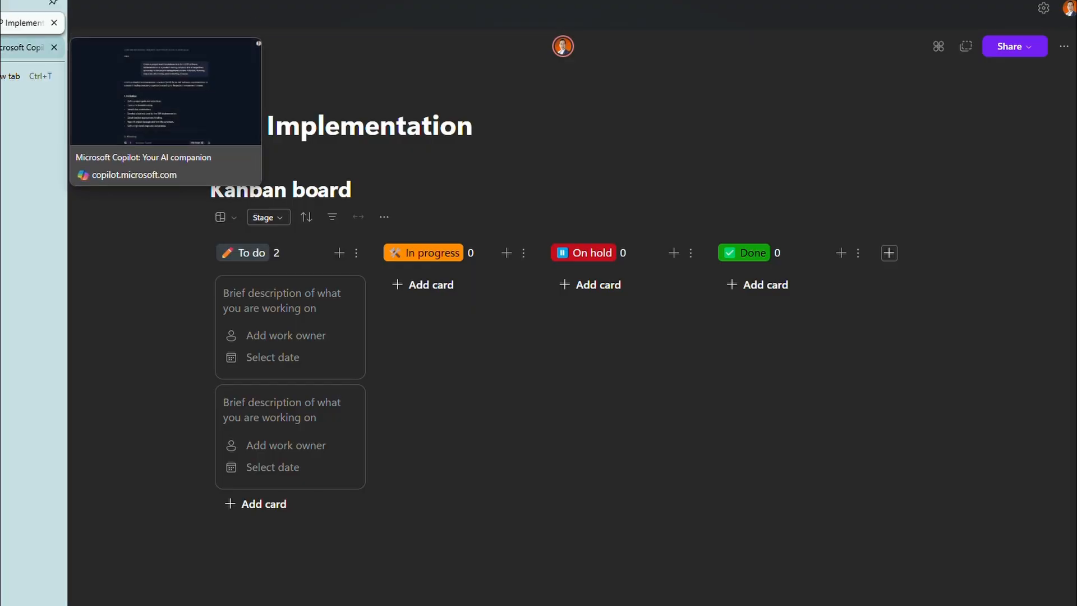
pyautogui.click(28, 47)
pyautogui.scroll(-3, 427, 330)
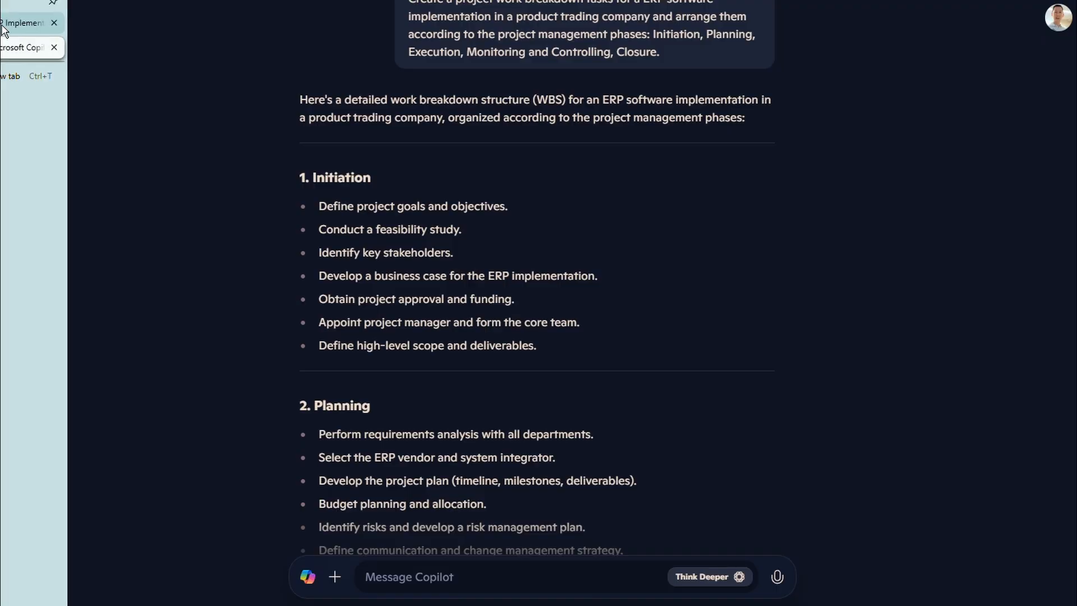
pyautogui.click(25, 30)
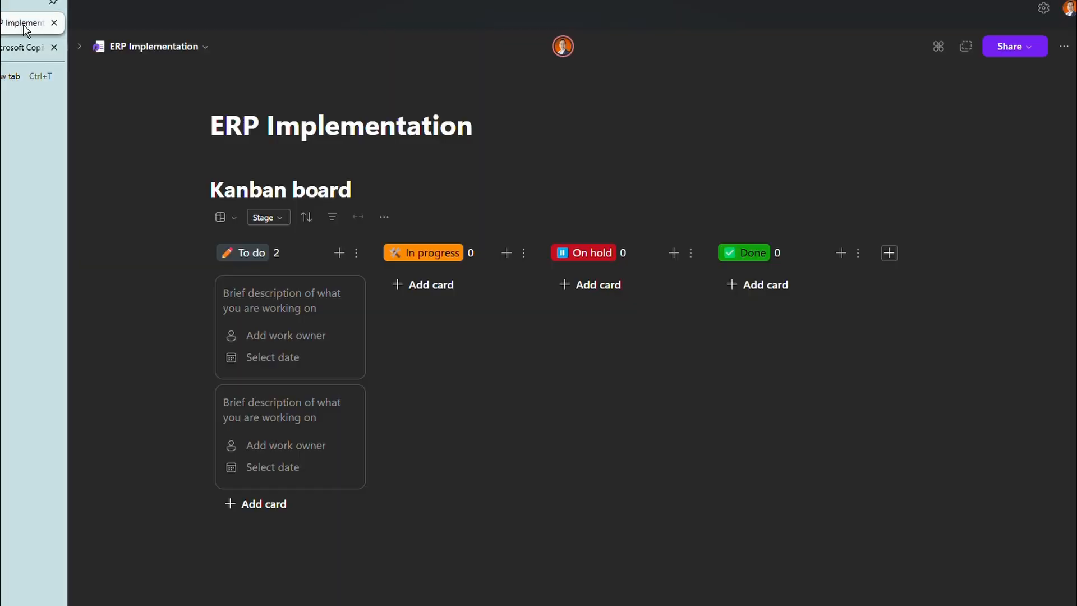
pyautogui.click(255, 253)
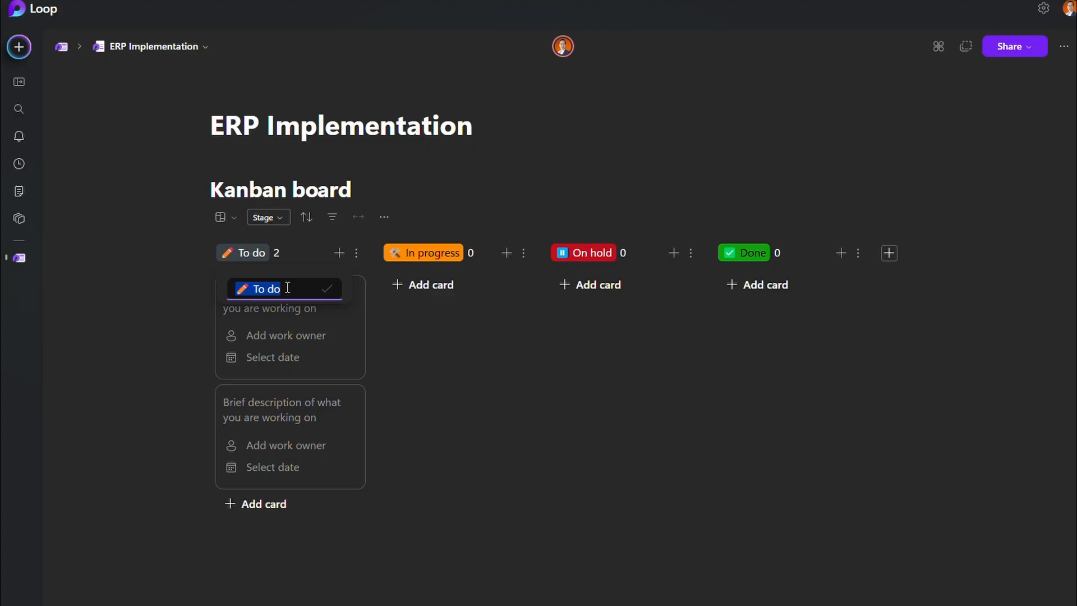
pyautogui.write('Initiation')
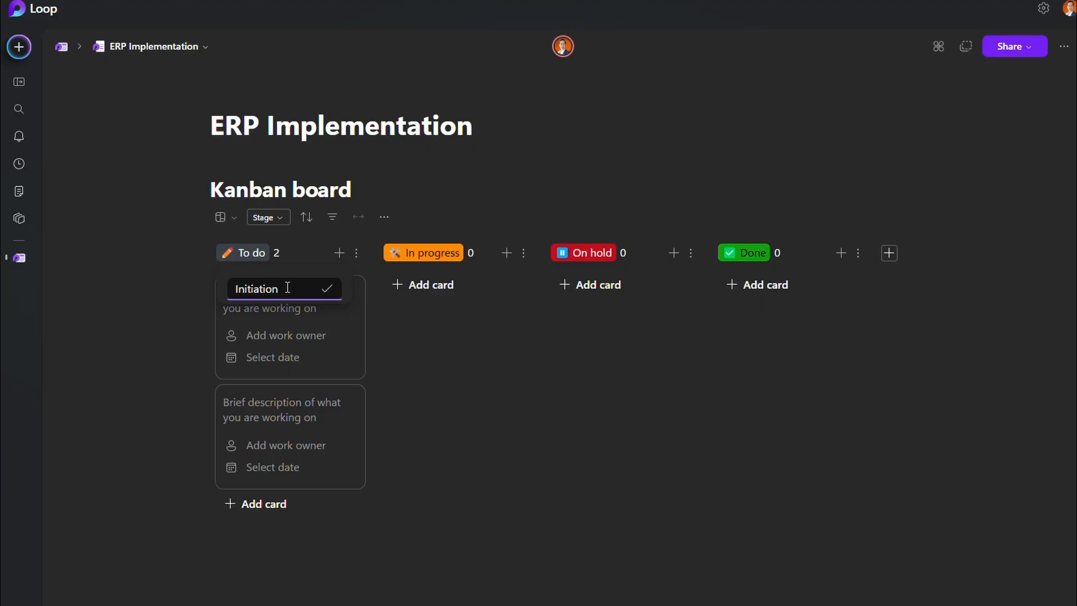
pyautogui.click(429, 257)
pyautogui.click(429, 256)
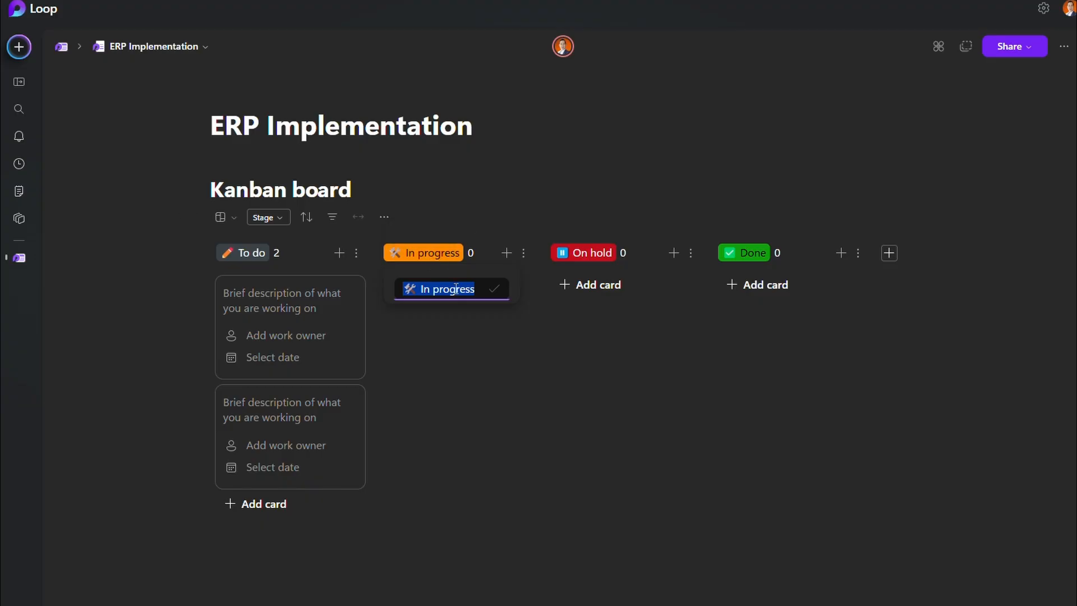
pyautogui.write('Planning')
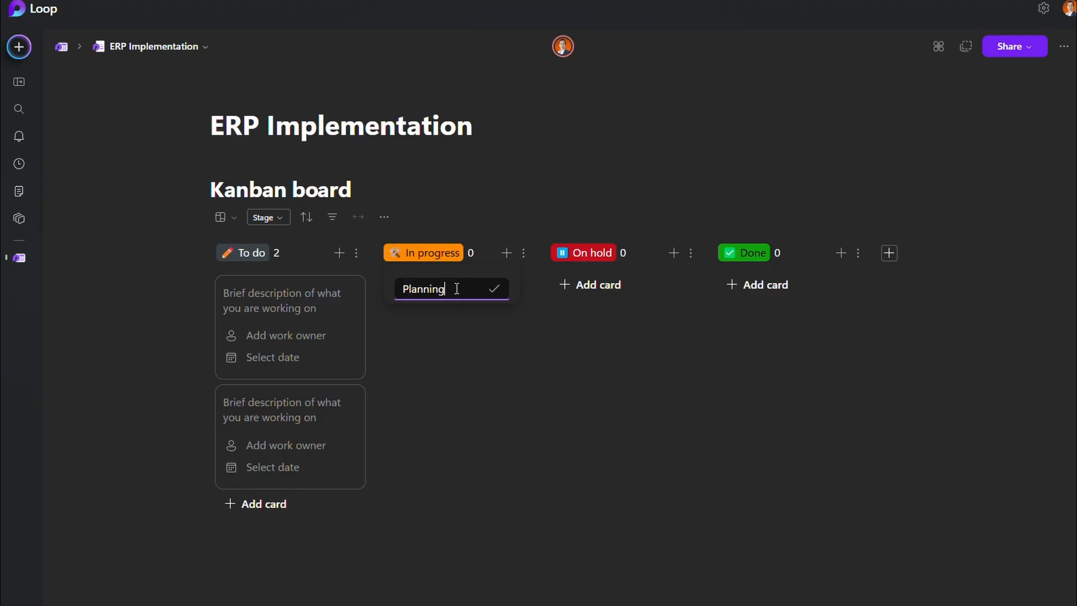
pyautogui.click(612, 364)
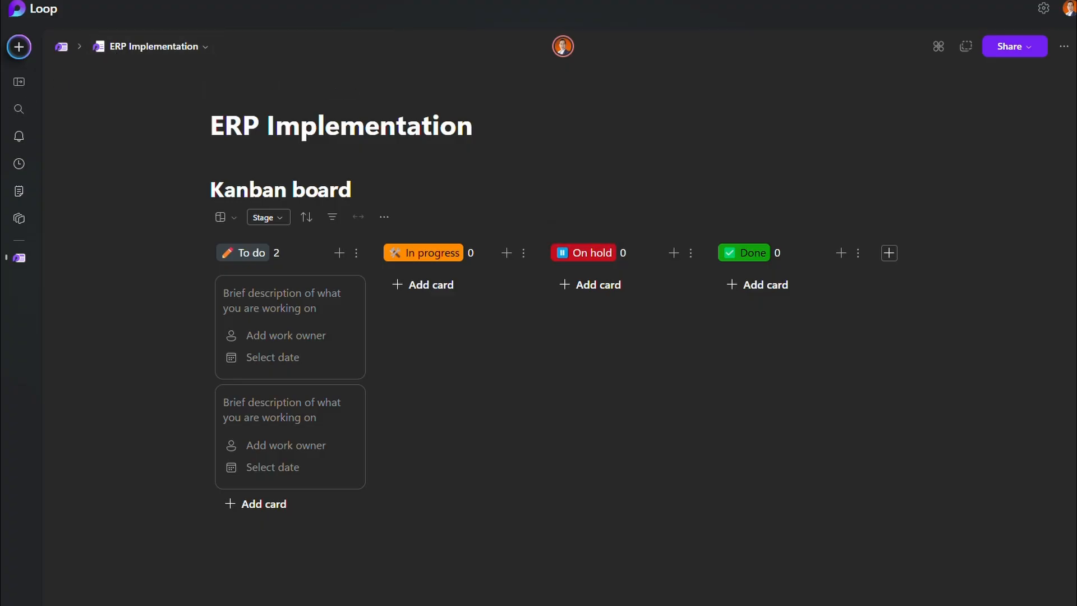
# Look up the third phase name in Copilot and rename the On hold group on the Loop board as Execution.
pyautogui.click(17, 49)
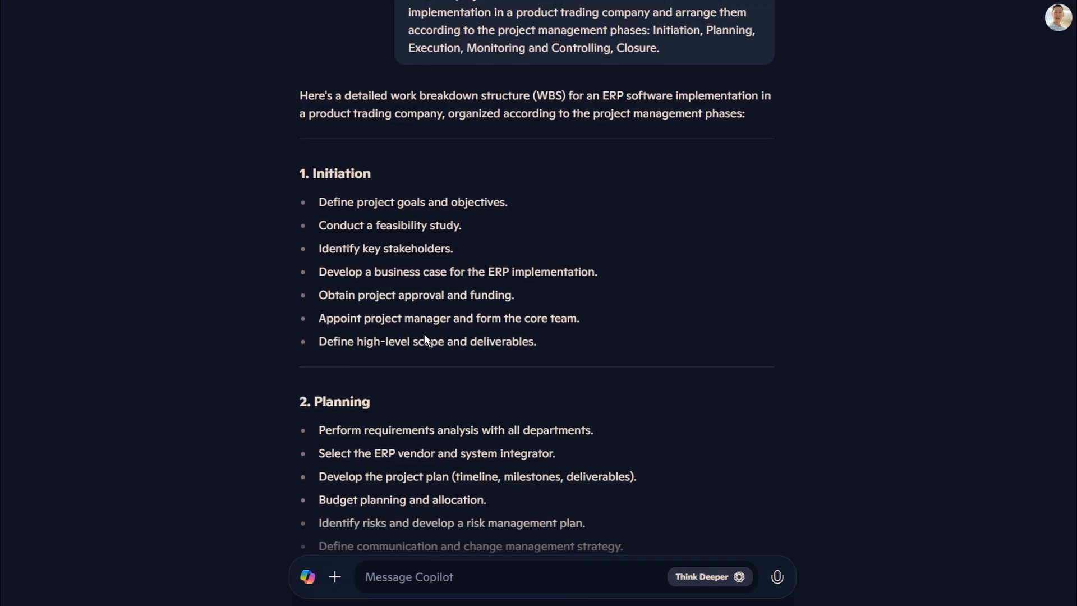
pyautogui.scroll(-6, 381, 328)
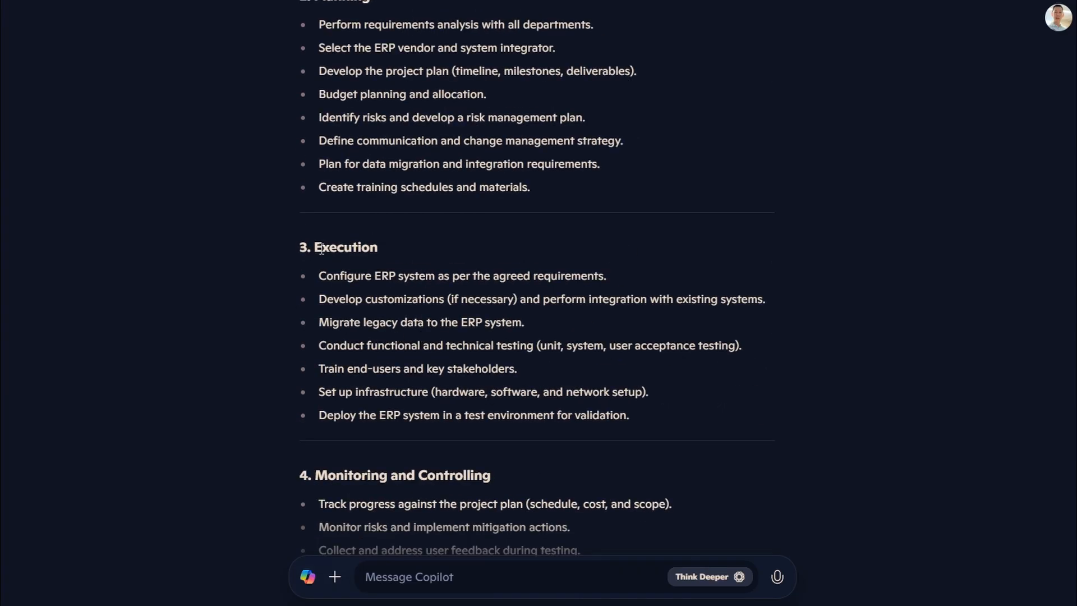
pyautogui.moveTo(314, 247); pyautogui.dragTo(394, 245)
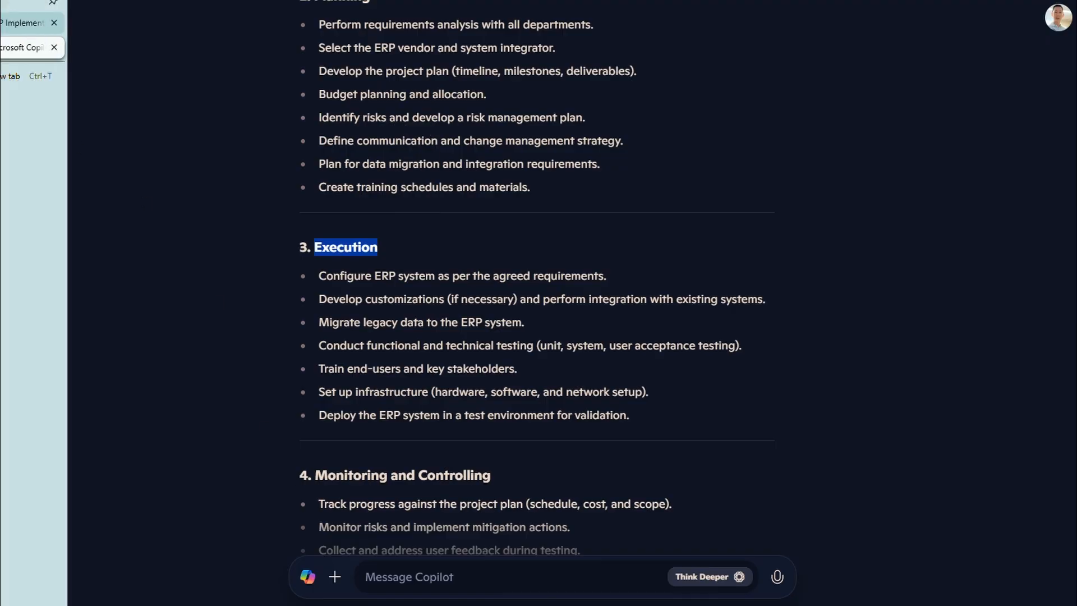
pyautogui.click(11, 25)
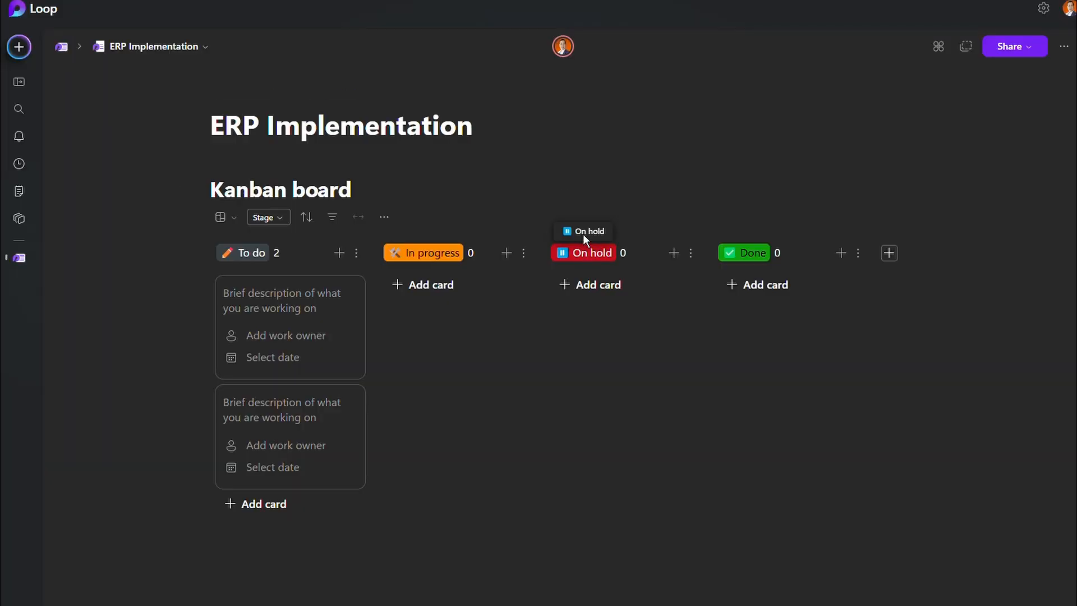
pyautogui.click(587, 257)
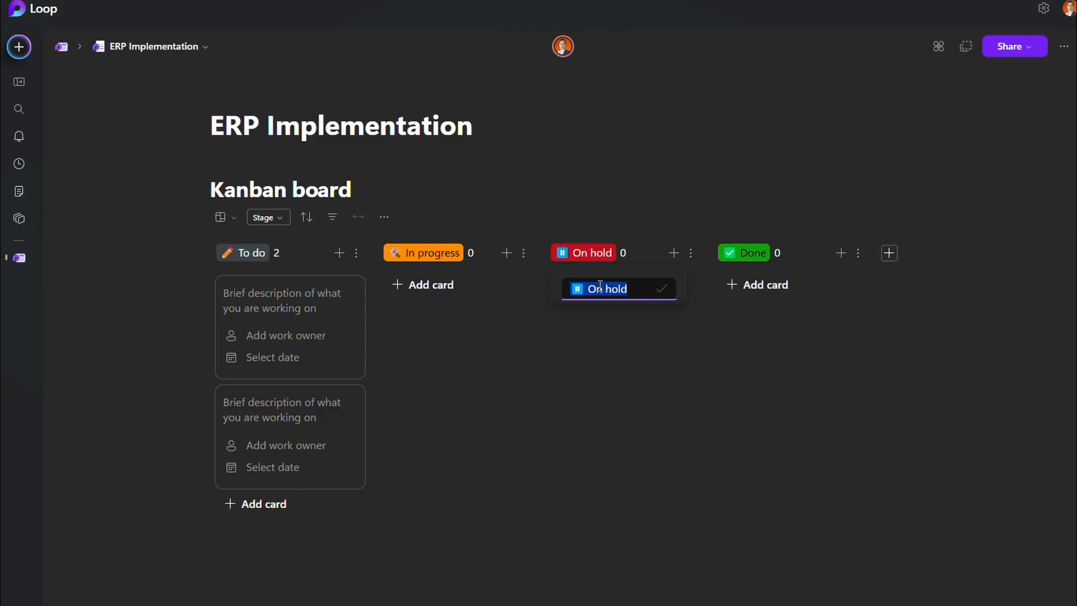
pyautogui.write('Execution')
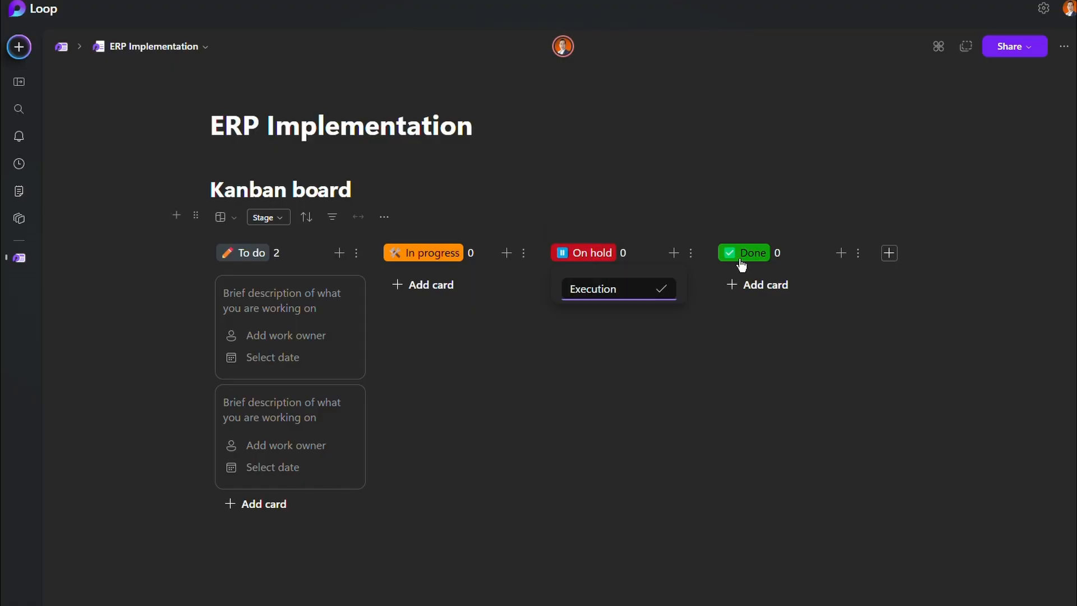
pyautogui.click(744, 257)
pyautogui.click(663, 297)
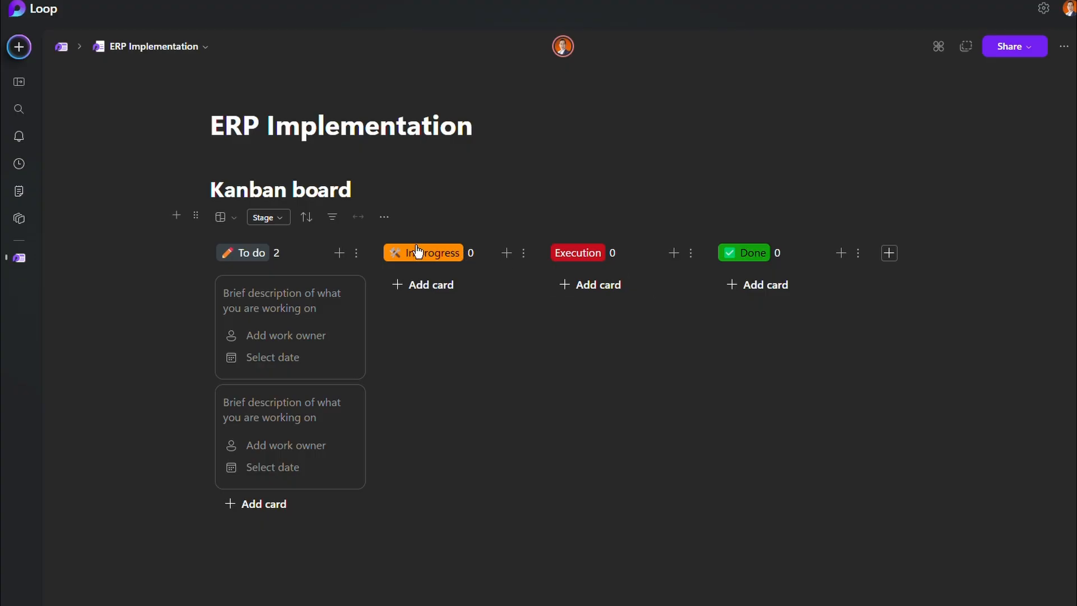
# Rename the In progress group as Planning and the To do group as Initiation.
pyautogui.click(400, 257)
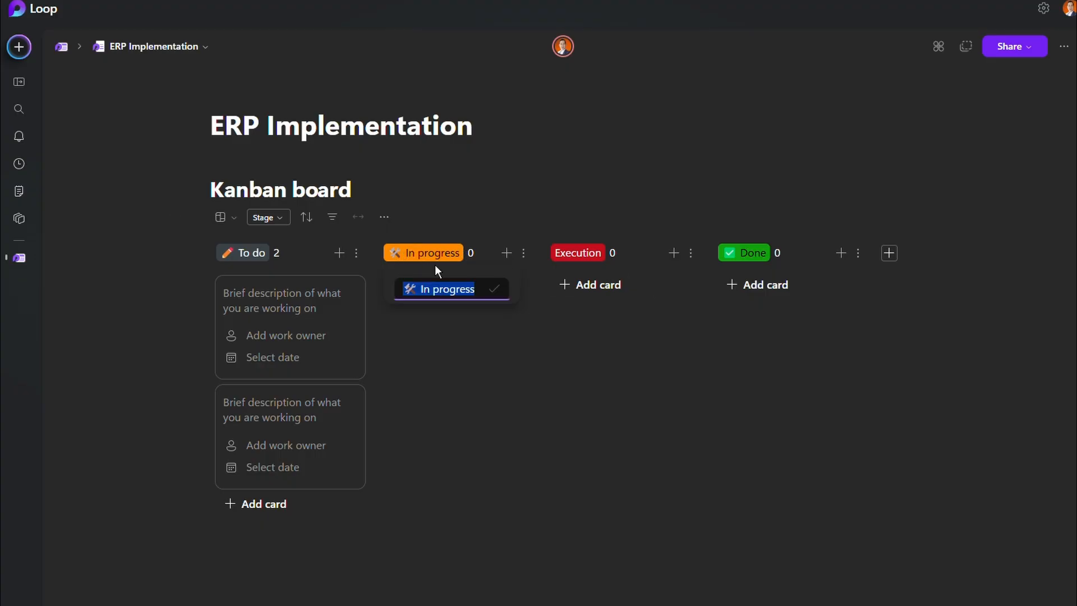
pyautogui.write('Planning')
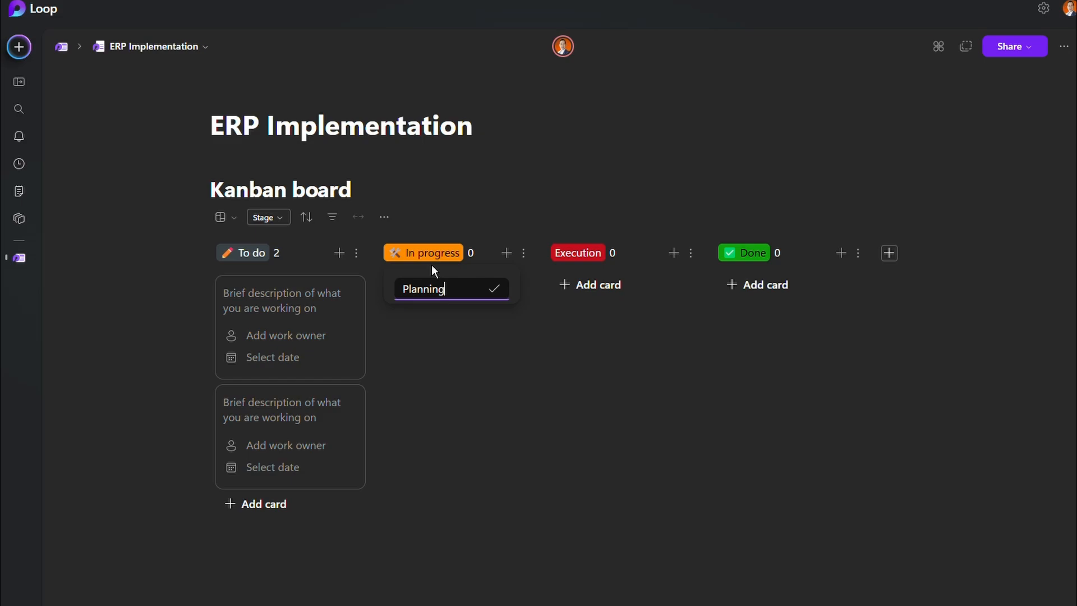
pyautogui.click(494, 288)
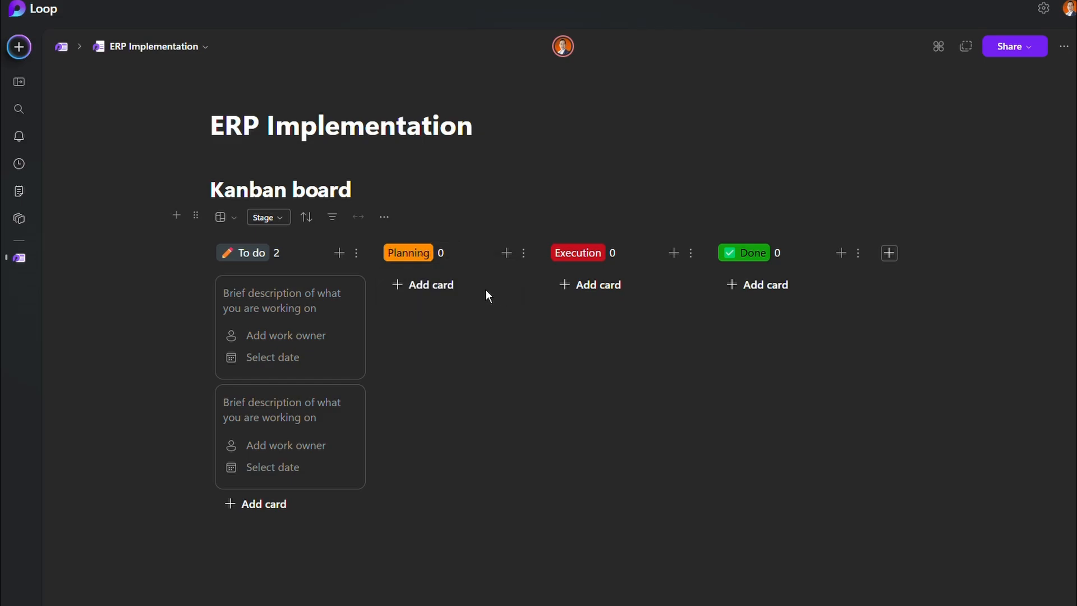
pyautogui.click(260, 253)
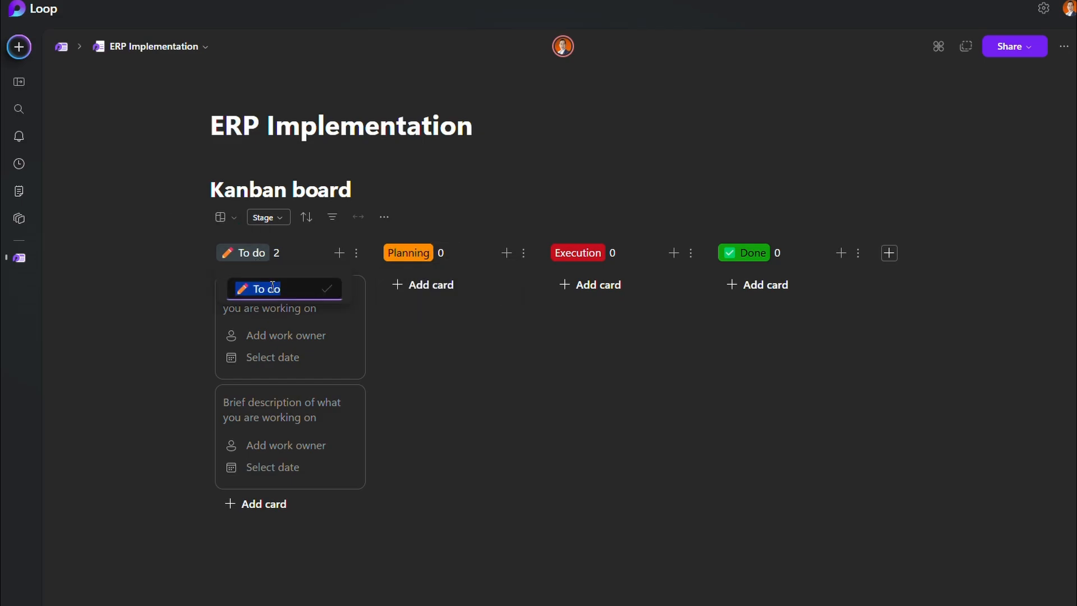
pyautogui.write('Initiation')
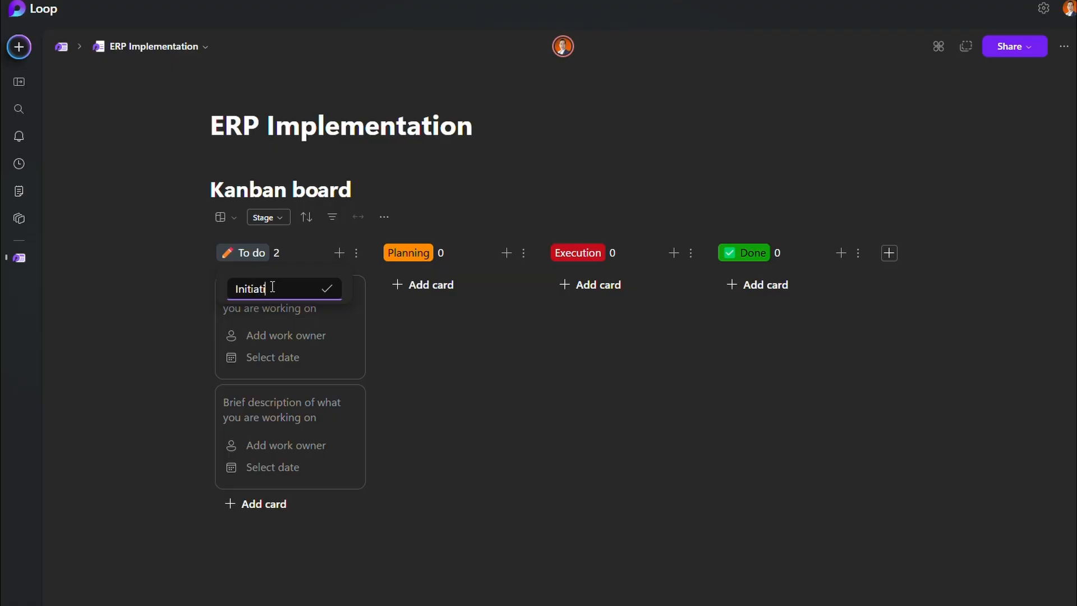
pyautogui.click(327, 289)
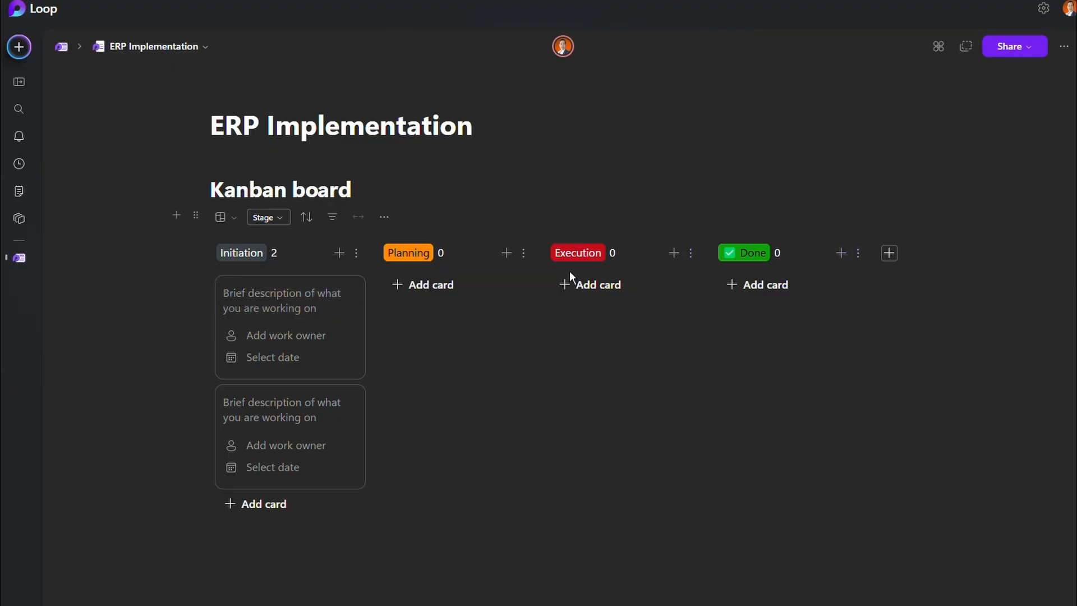
# Add a new group named Closure to the end of the Kanban board.
pyautogui.click(889, 253)
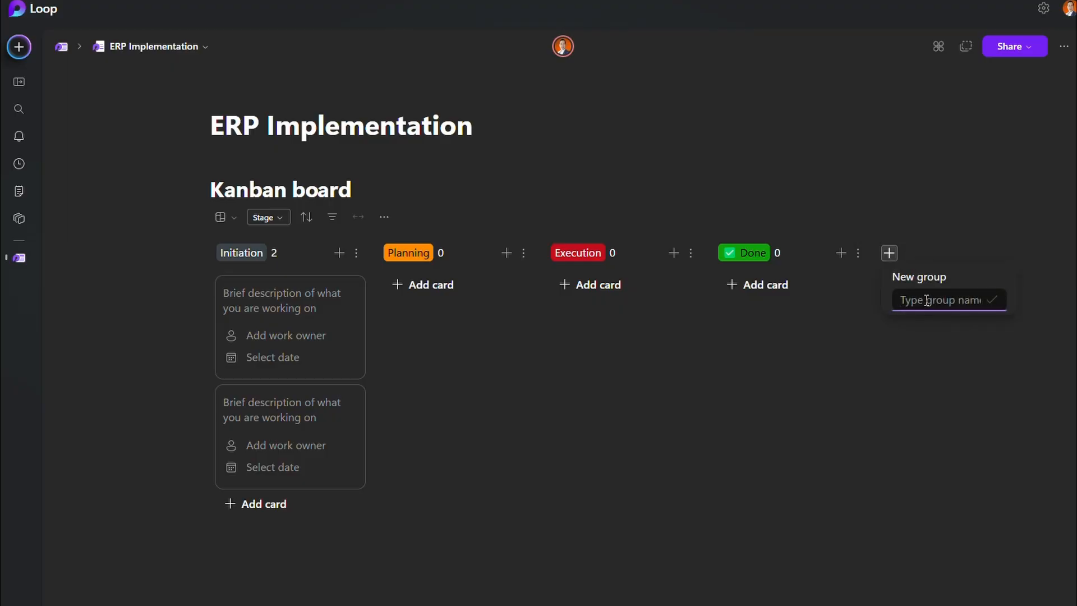
pyautogui.write('Close')
pyautogui.press('BackSpace')
pyautogui.write('ure')
pyautogui.press('Return')
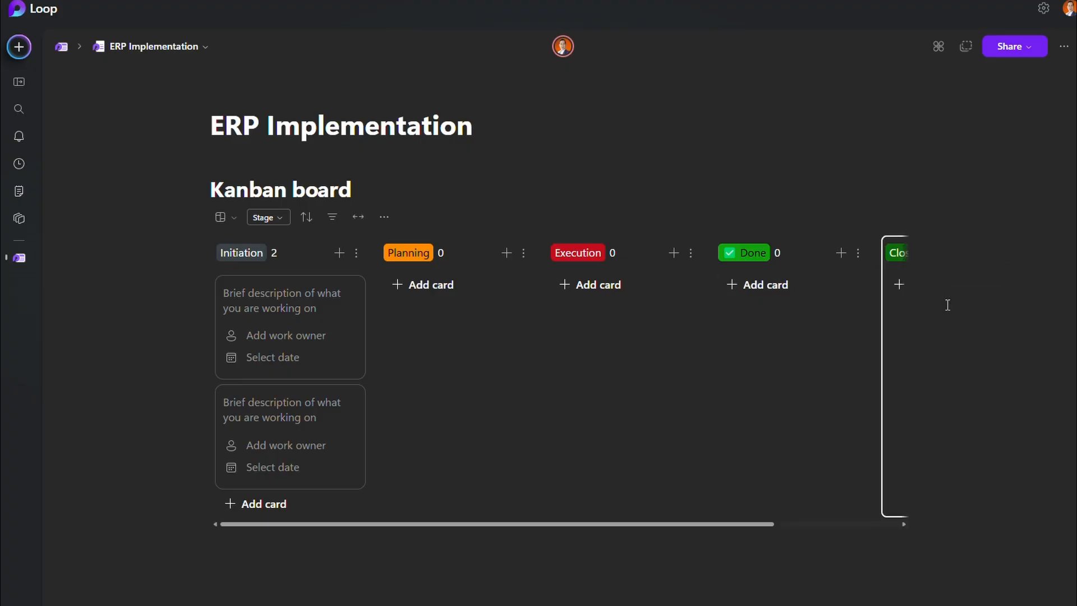
# Rename the Done group on the Kanban board as Monitoring.
pyautogui.click(753, 253)
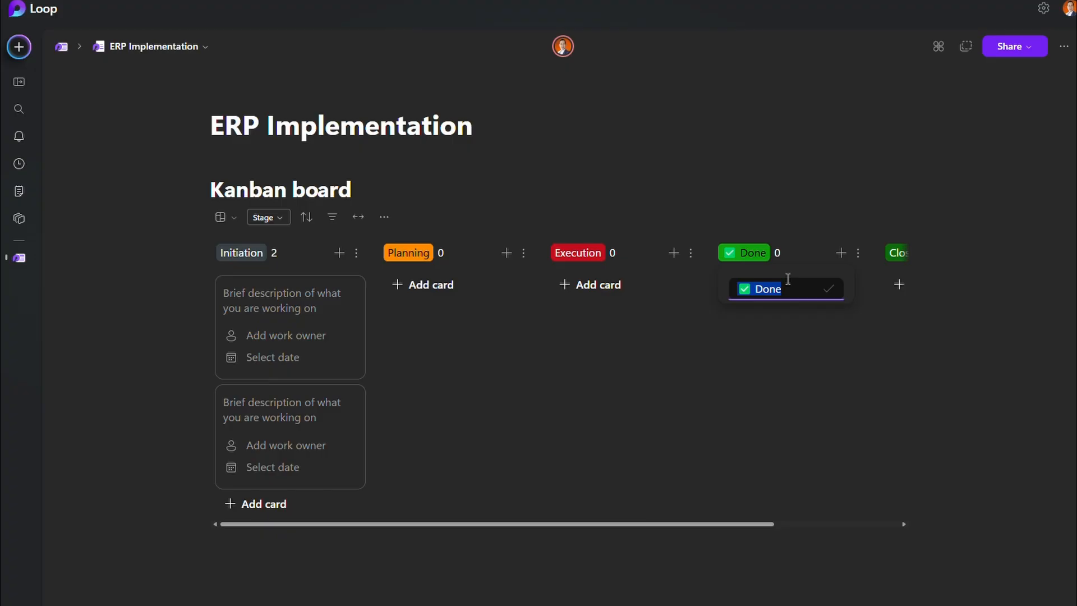
pyautogui.write('Monitoring')
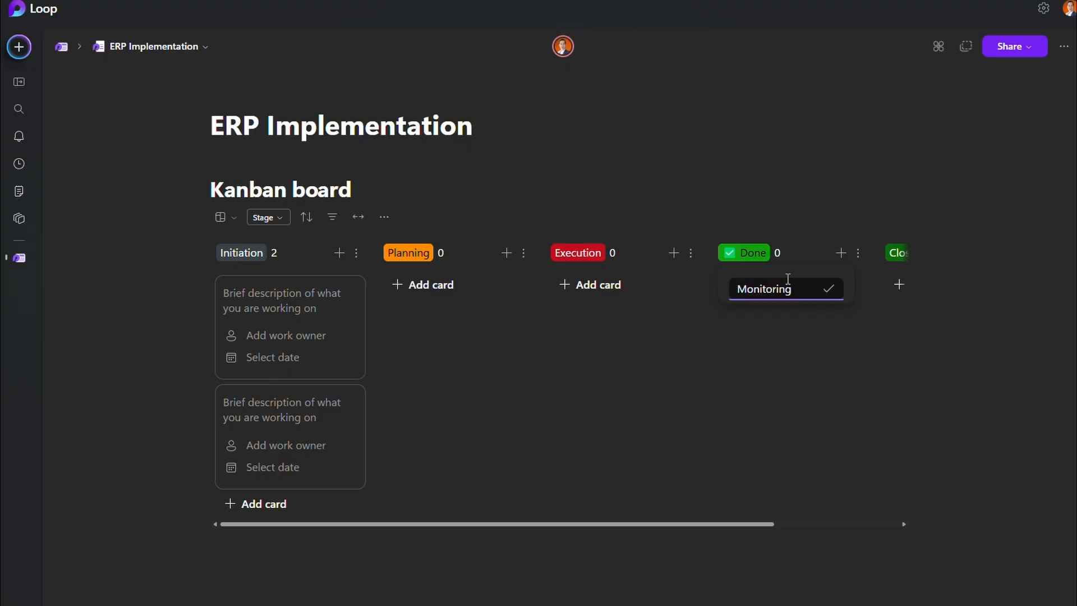
pyautogui.click(829, 290)
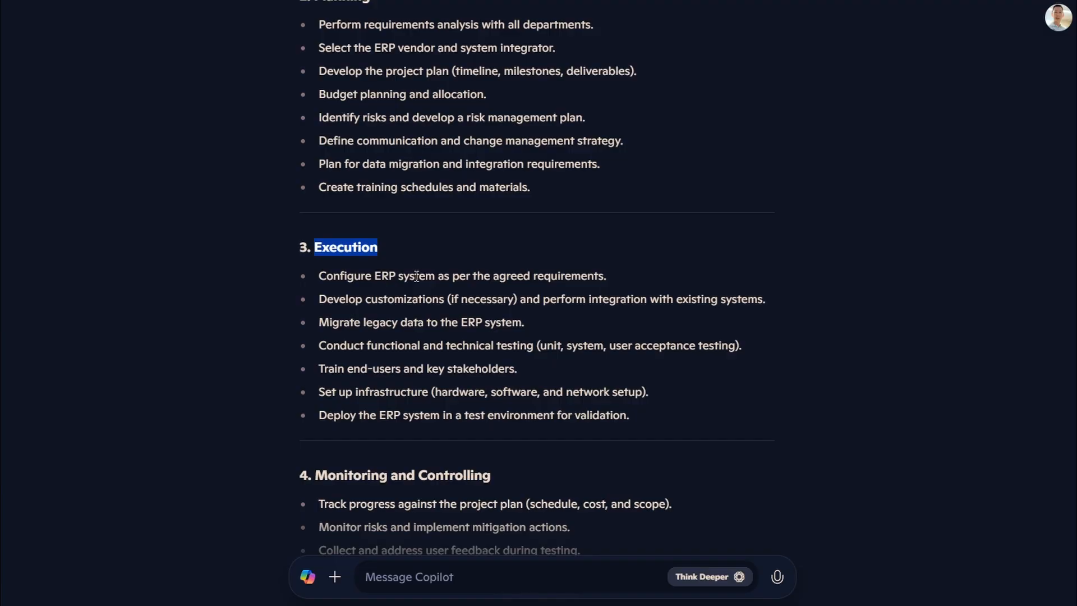
# Copy the Initiation task "Define project goals and objectives." from Copilot into the first Initiation card on the Loop board.
pyautogui.scroll(-7, 416, 275)
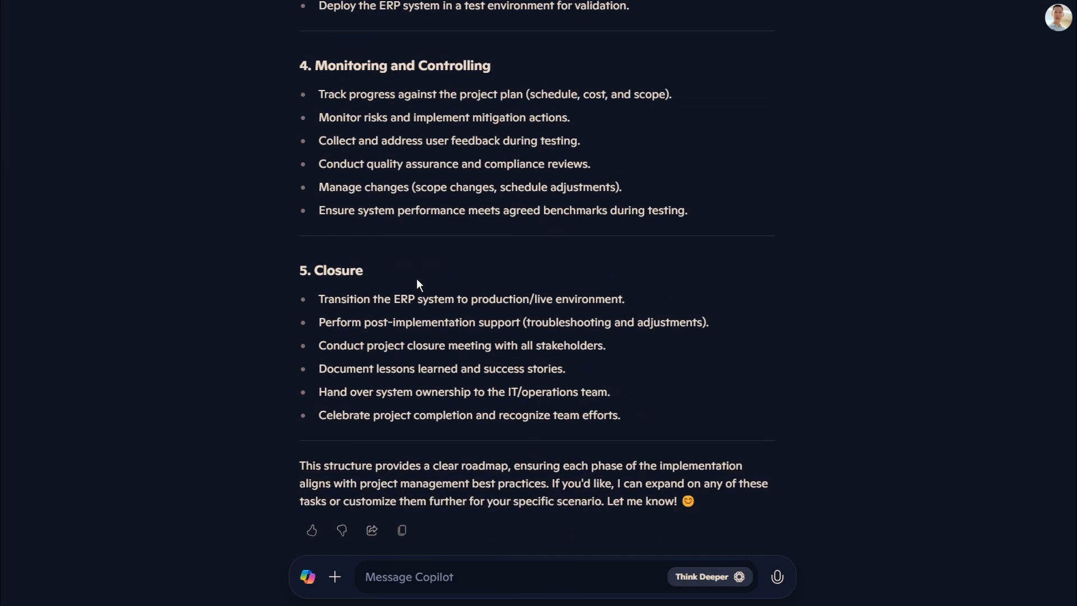
pyautogui.scroll(15, 441, 379)
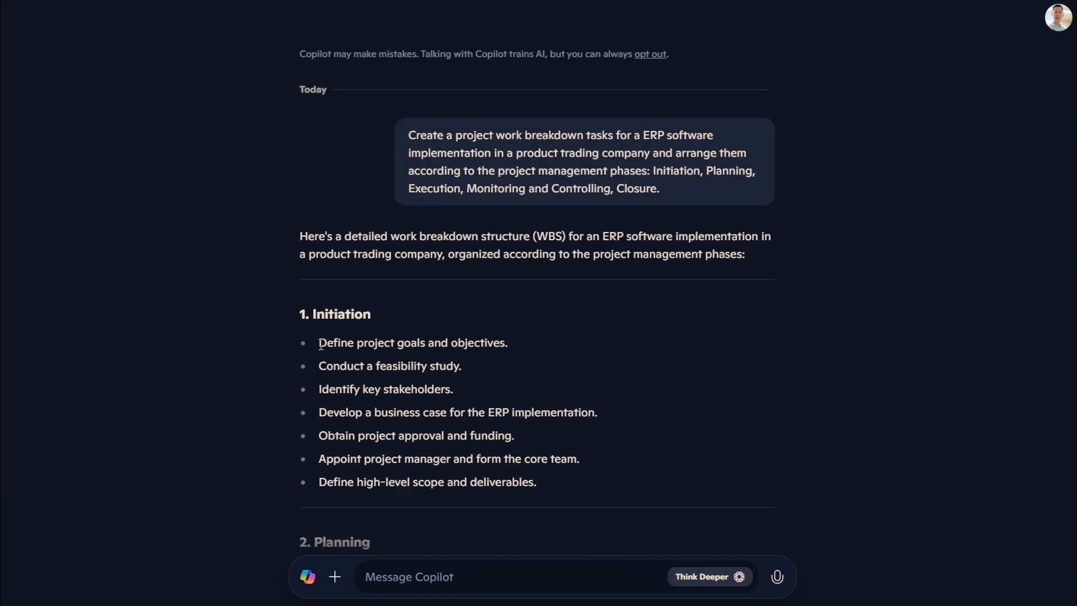
pyautogui.moveTo(318, 342); pyautogui.dragTo(504, 343)
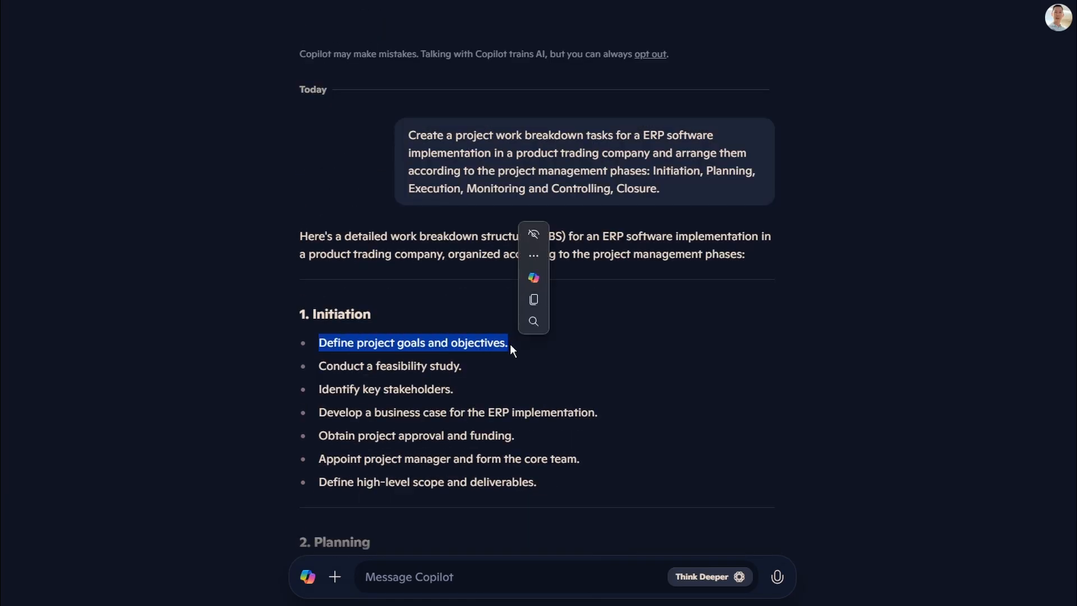
pyautogui.click(533, 295)
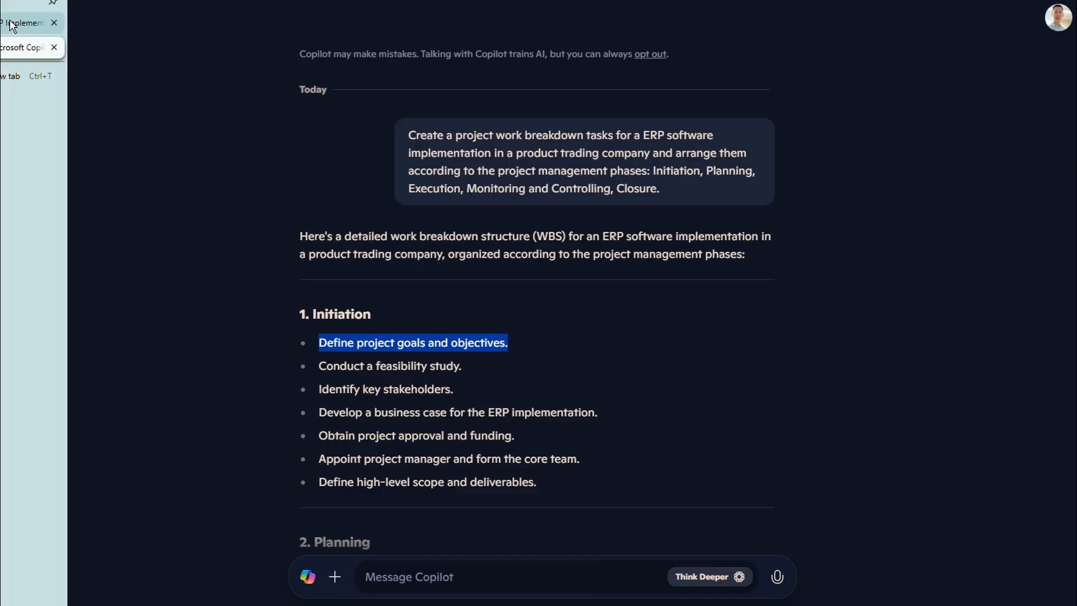
pyautogui.click(17, 26)
pyautogui.click(264, 292)
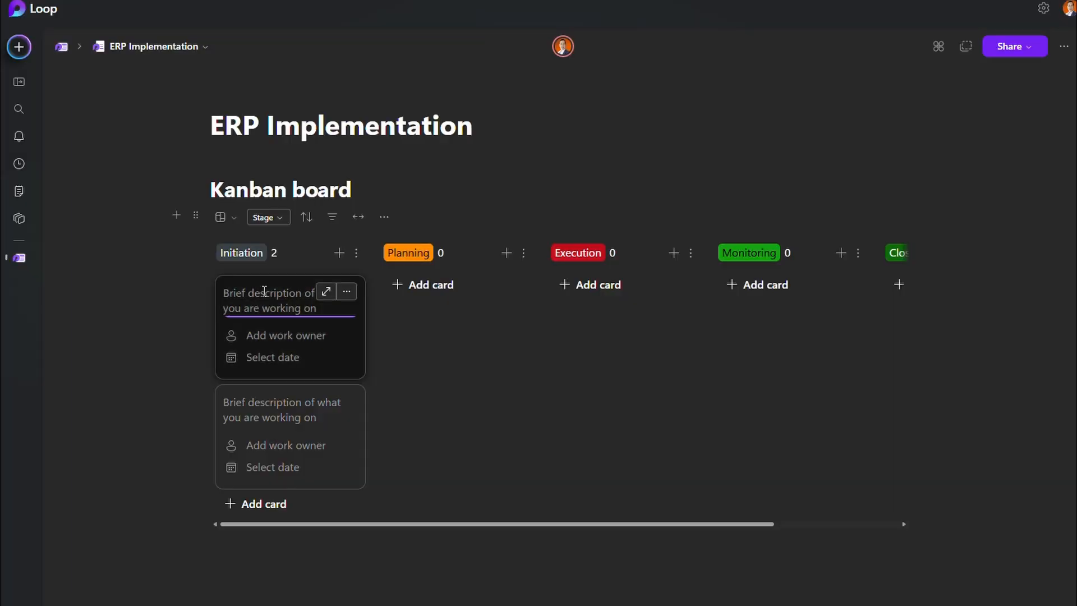
pyautogui.hotkey('ctrl', 'v')
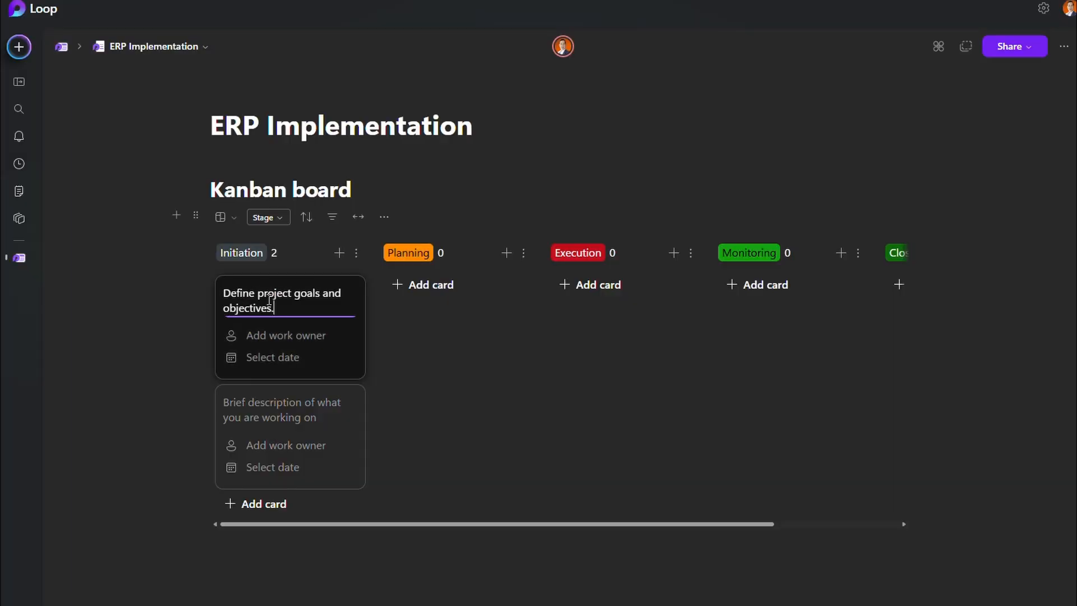
# Fill the second Initiation card in Loop with "Conduct a feasibility study." copied from Copilot's task list.
pyautogui.click(297, 415)
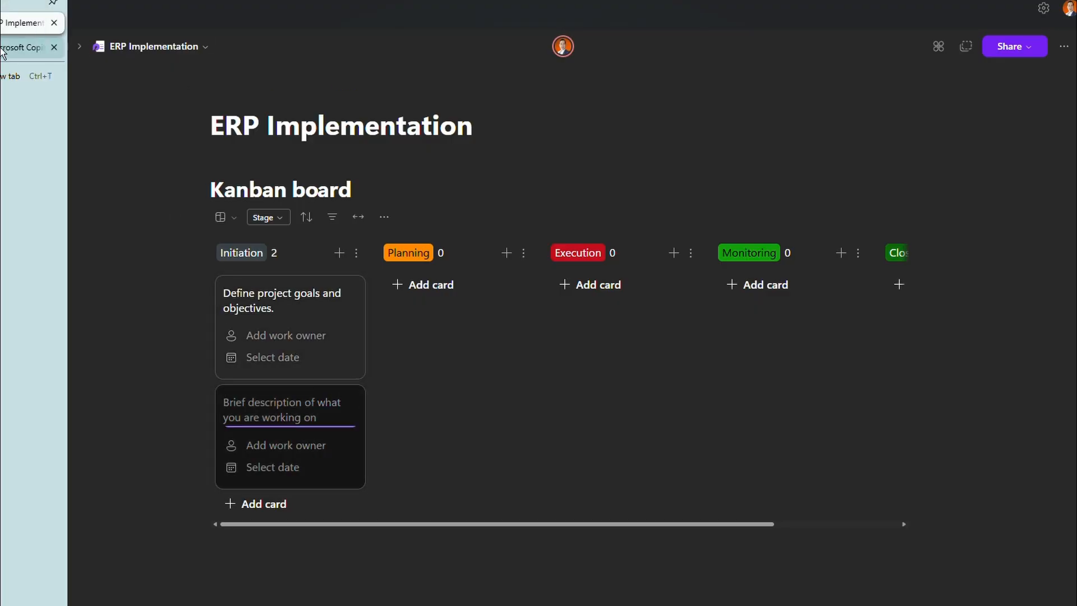
pyautogui.click(3, 50)
pyautogui.moveTo(319, 366); pyautogui.dragTo(462, 365)
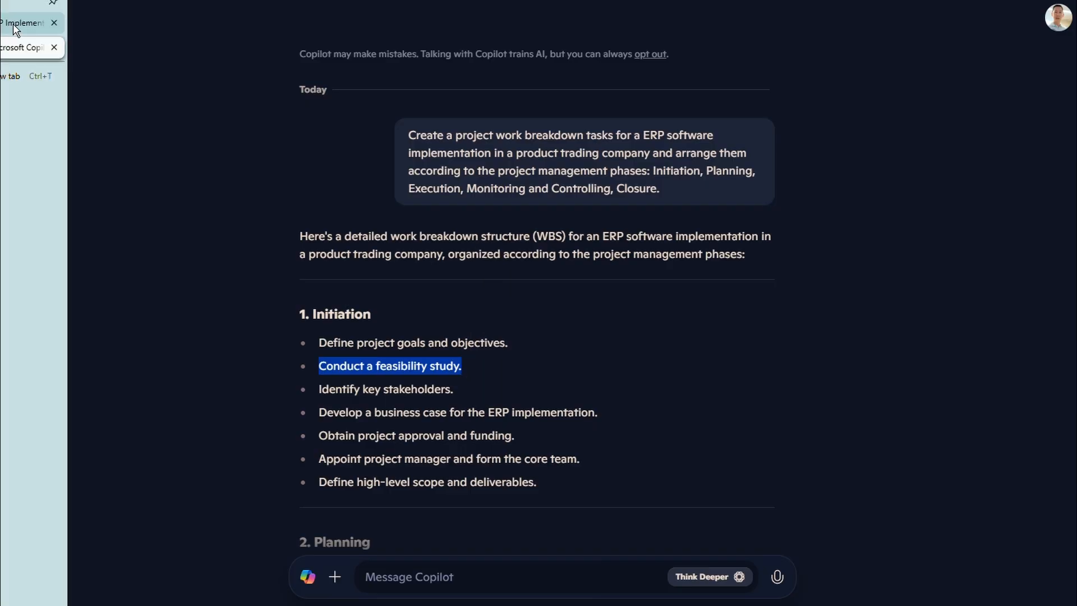
pyautogui.click(14, 22)
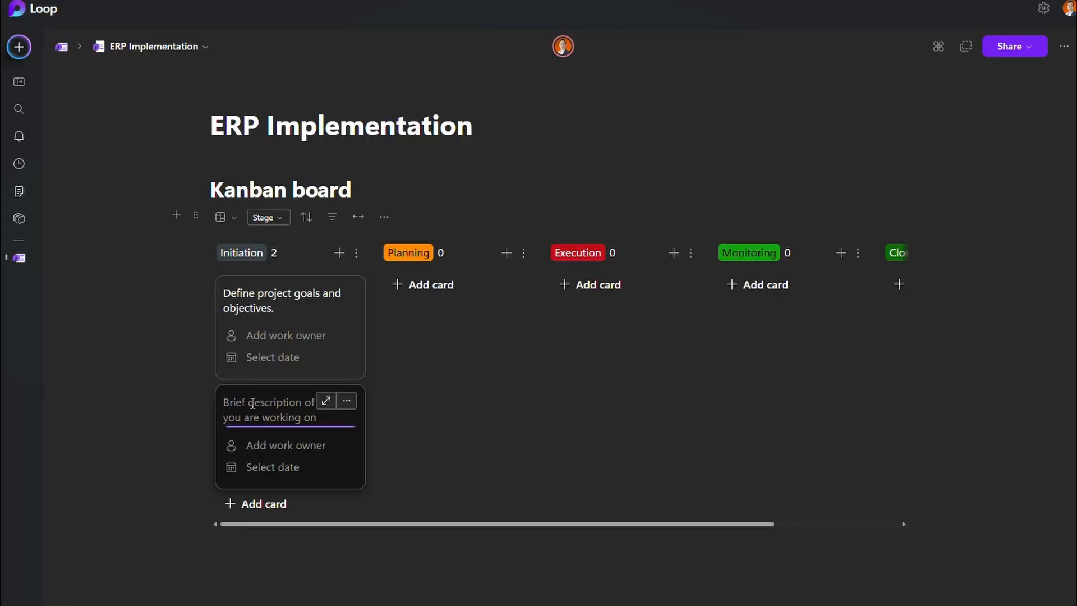
pyautogui.hotkey('ctrl', 'v')
# Add a third Initiation card in Loop and fill it with "Identify key stakeholders." copied from Copilot.
pyautogui.click(359, 499)
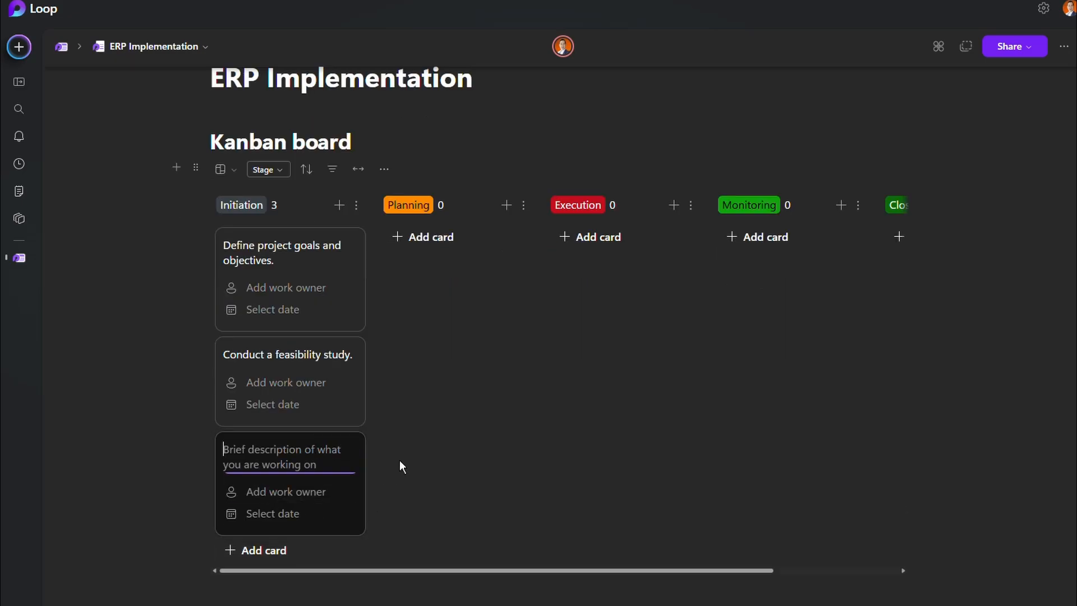
pyautogui.click(15, 51)
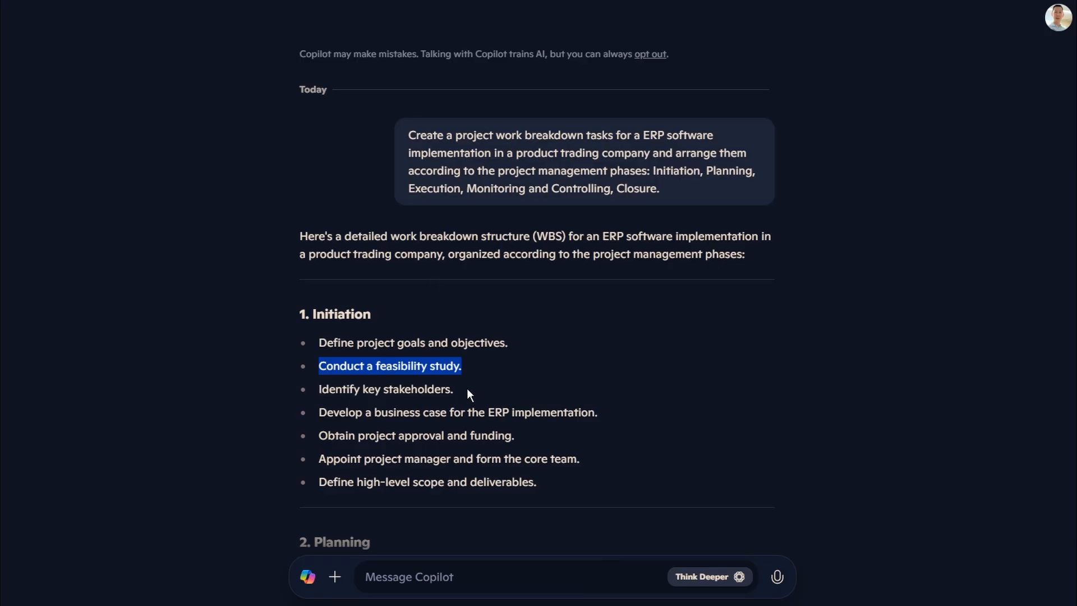
pyautogui.moveTo(467, 388); pyautogui.dragTo(318, 388)
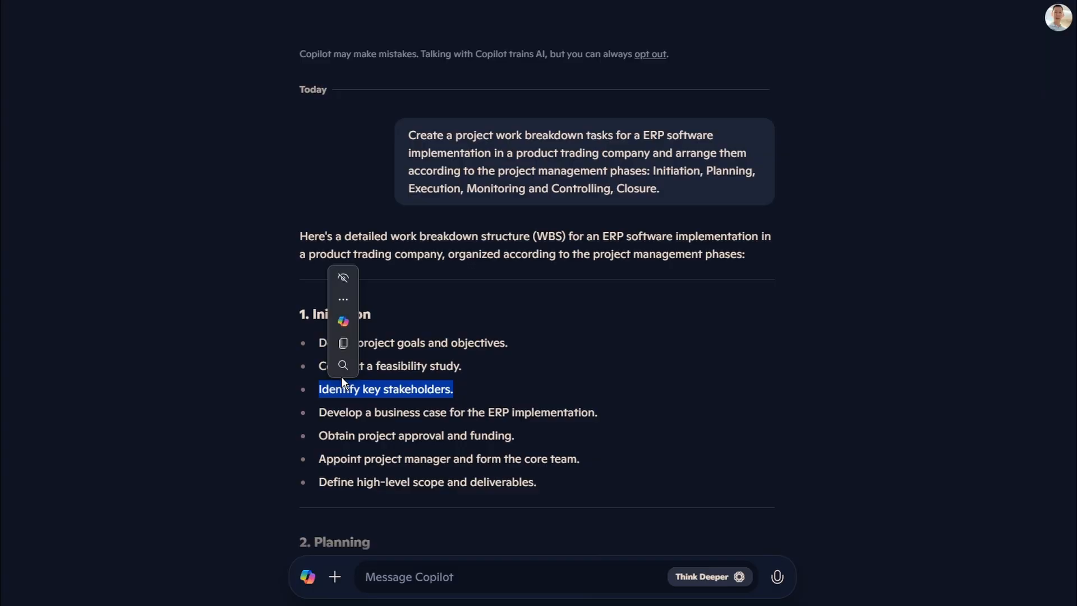
pyautogui.click(343, 343)
pyautogui.click(270, 455)
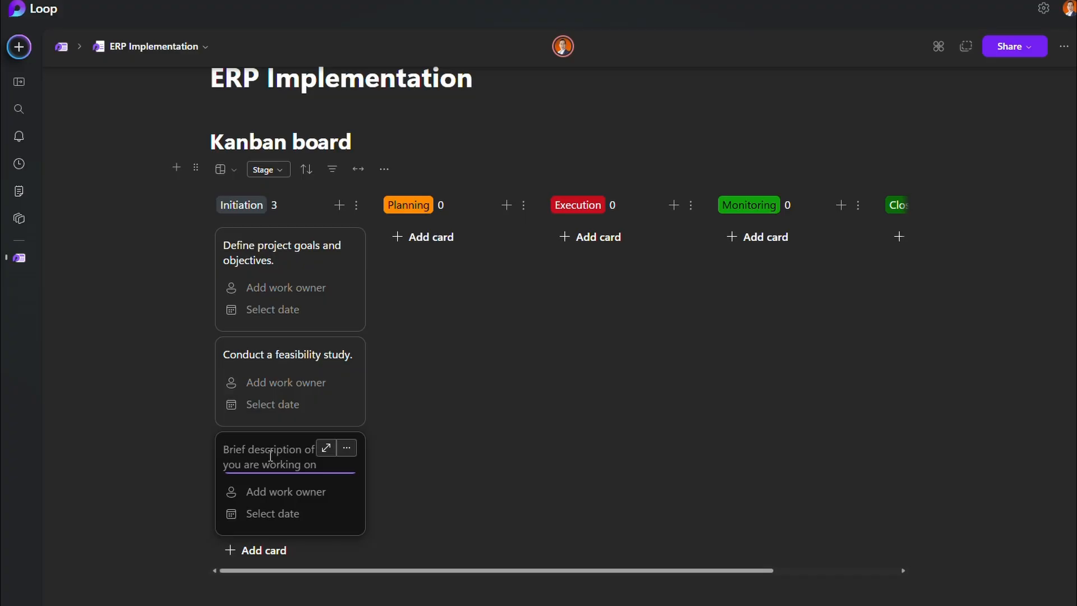
pyautogui.hotkey('ctrl', 'v')
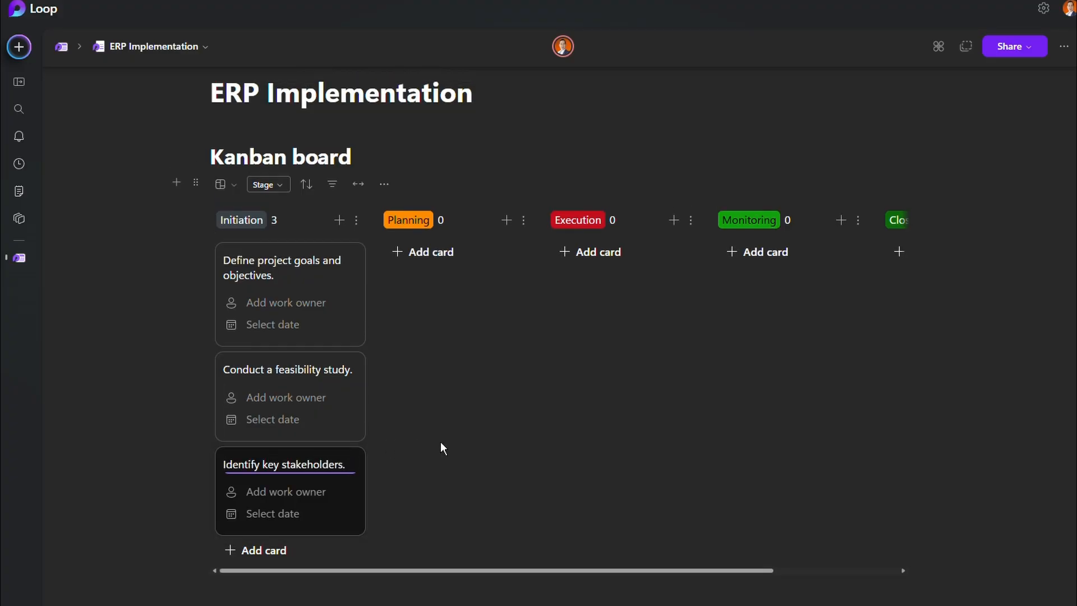
# Add a Planning card in Loop containing "Perform requirements analysis with all departments." copied from Copilot's Planning phase.
pyautogui.click(430, 252)
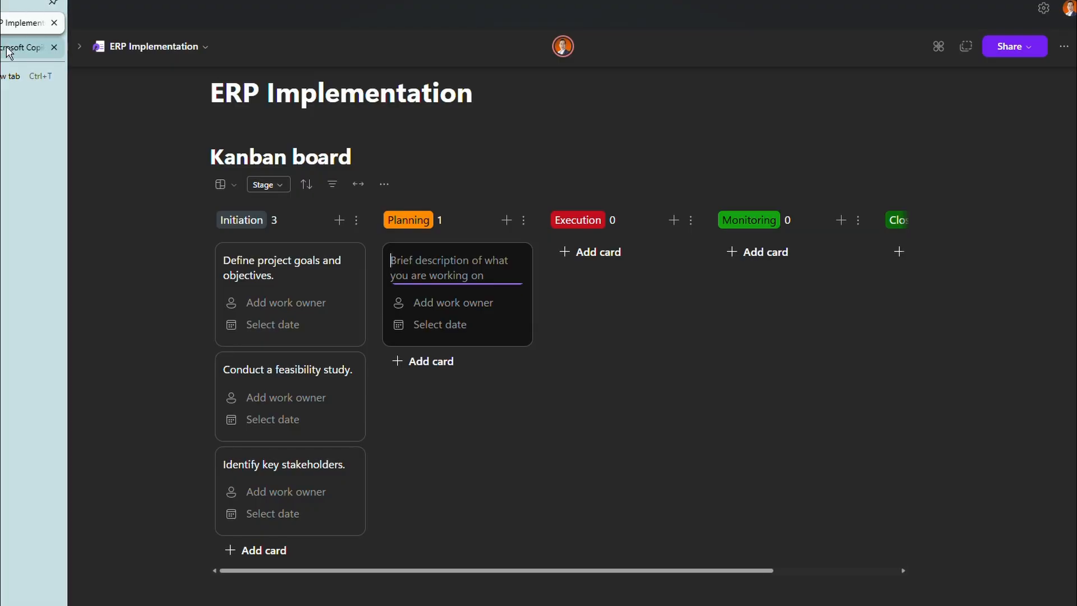
pyautogui.click(11, 46)
pyautogui.scroll(-5, 381, 448)
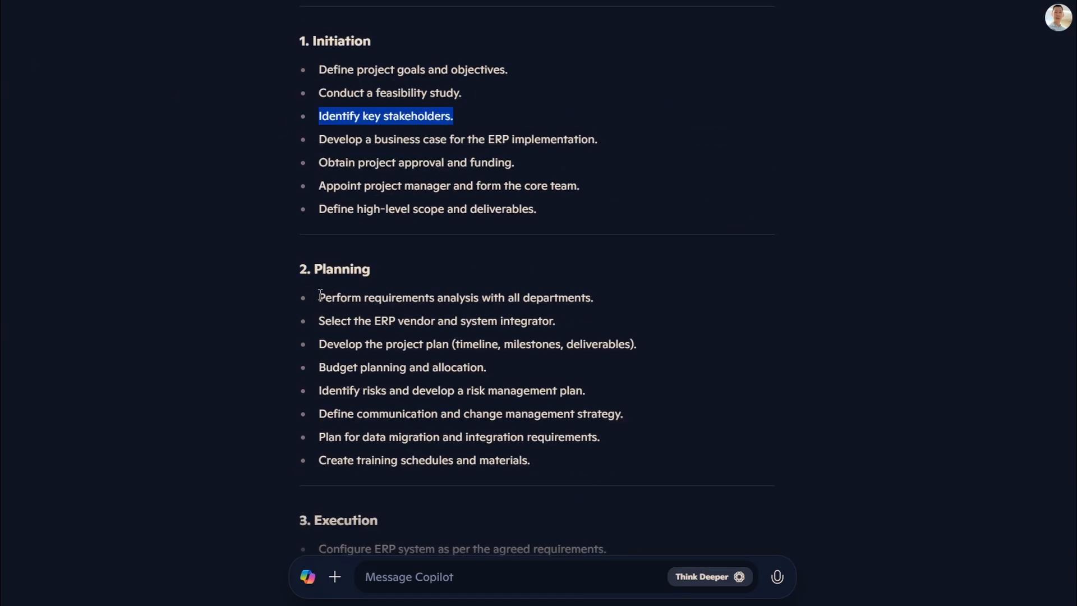
pyautogui.moveTo(319, 295); pyautogui.dragTo(593, 297)
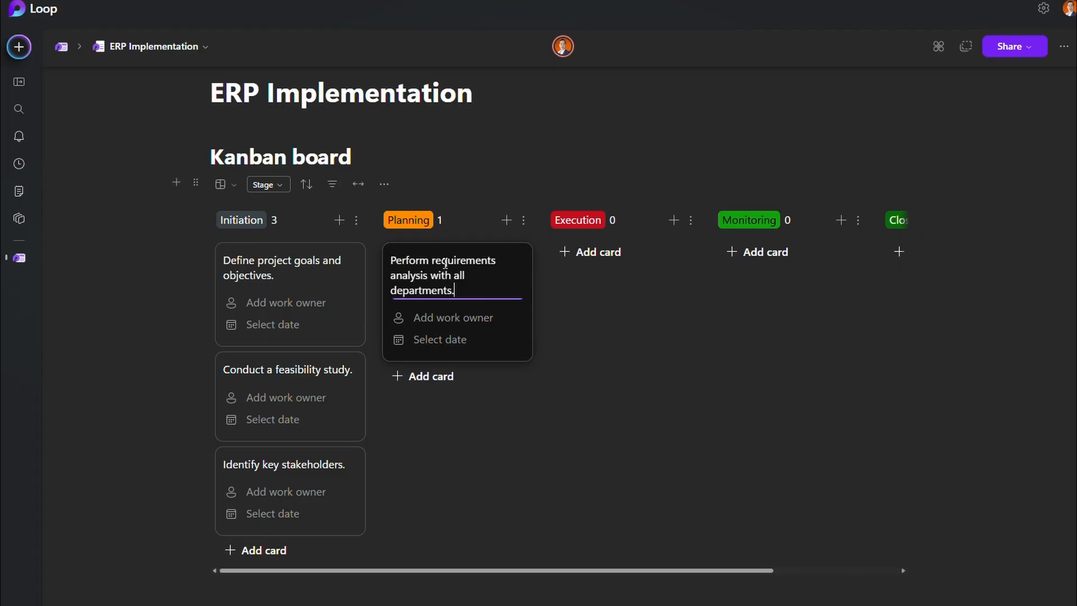
# Add an Execution card in Loop containing "Configure ERP system as per the agreed requirements." copied from Copilot's Execution phase.
pyautogui.click(603, 255)
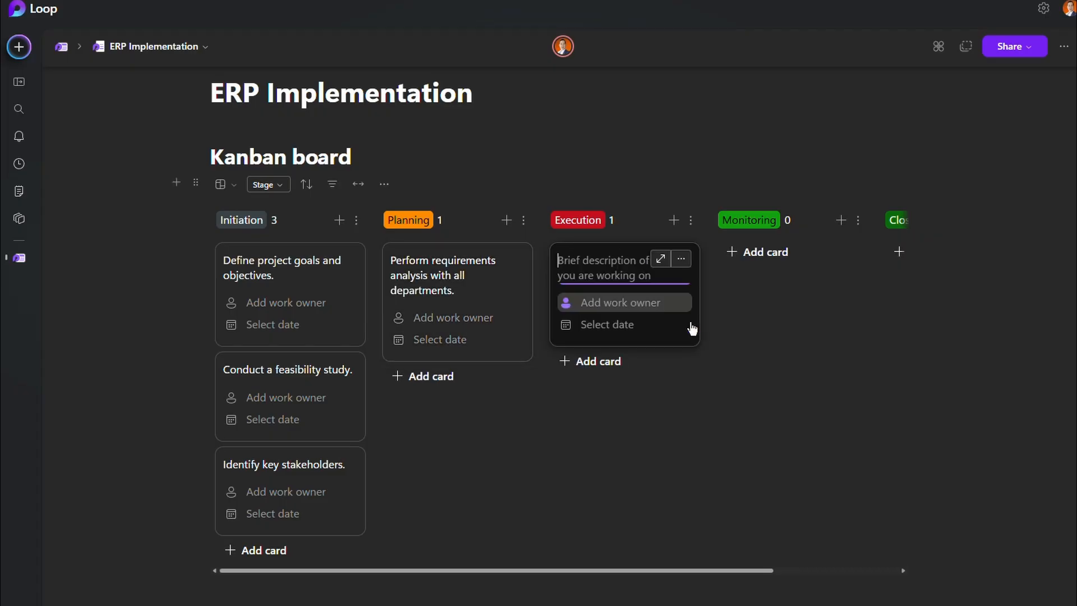
pyautogui.moveTo(1, 73)
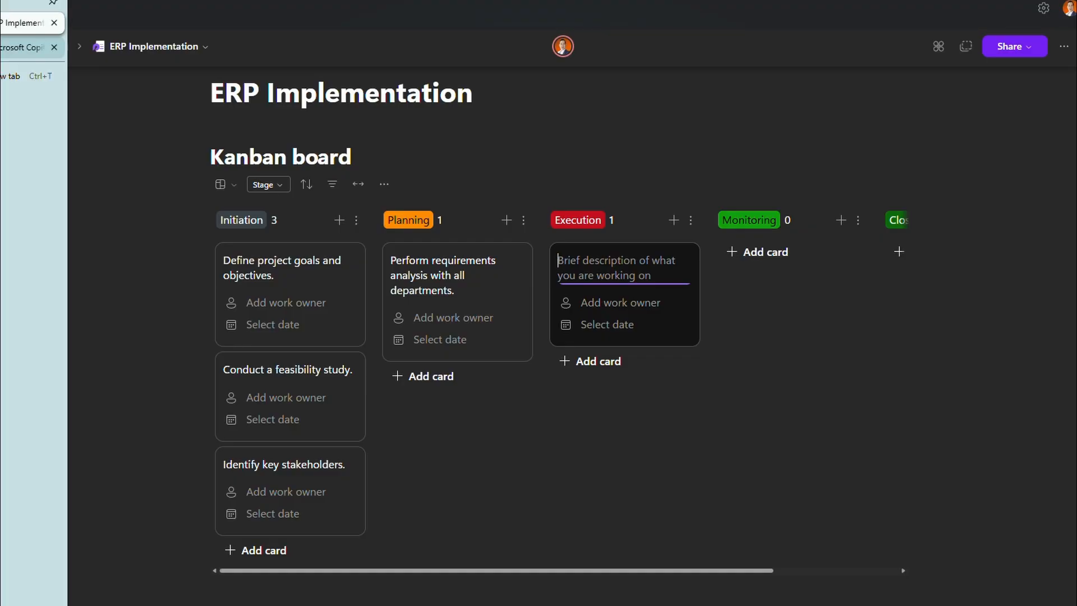
pyautogui.click(22, 47)
pyautogui.scroll(-2, 320, 412)
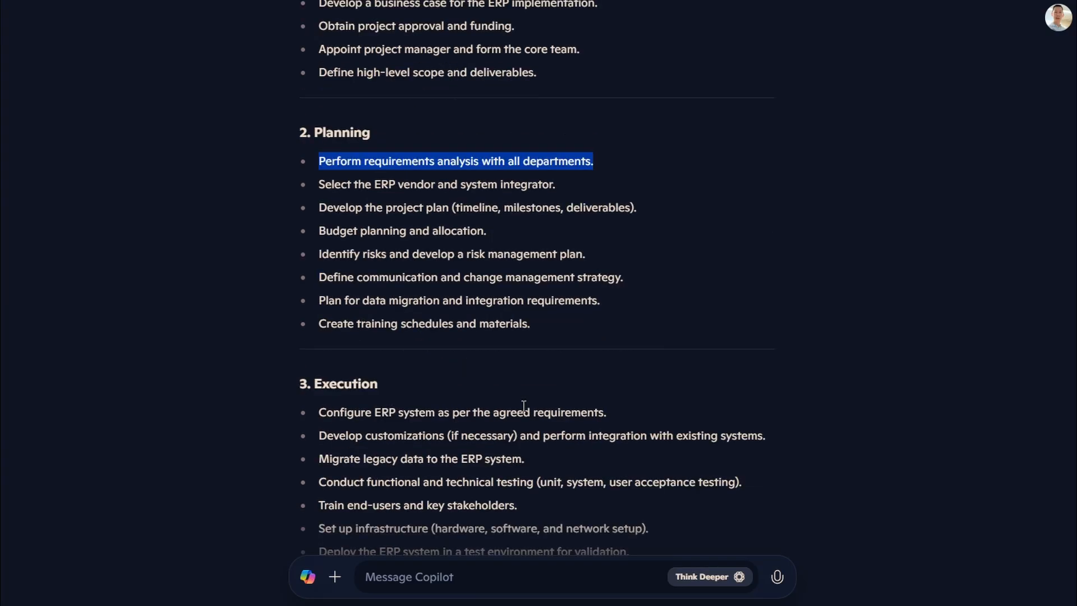
pyautogui.moveTo(319, 412); pyautogui.dragTo(611, 415)
pyautogui.click(630, 372)
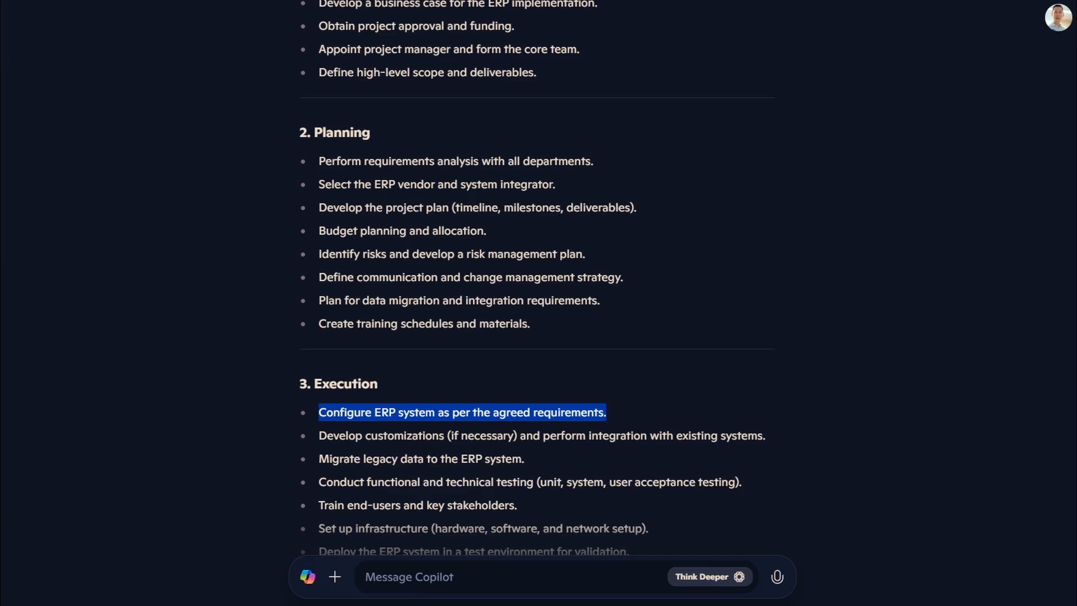
pyautogui.click(28, 61)
pyautogui.hotkey('ctrl', 'v')
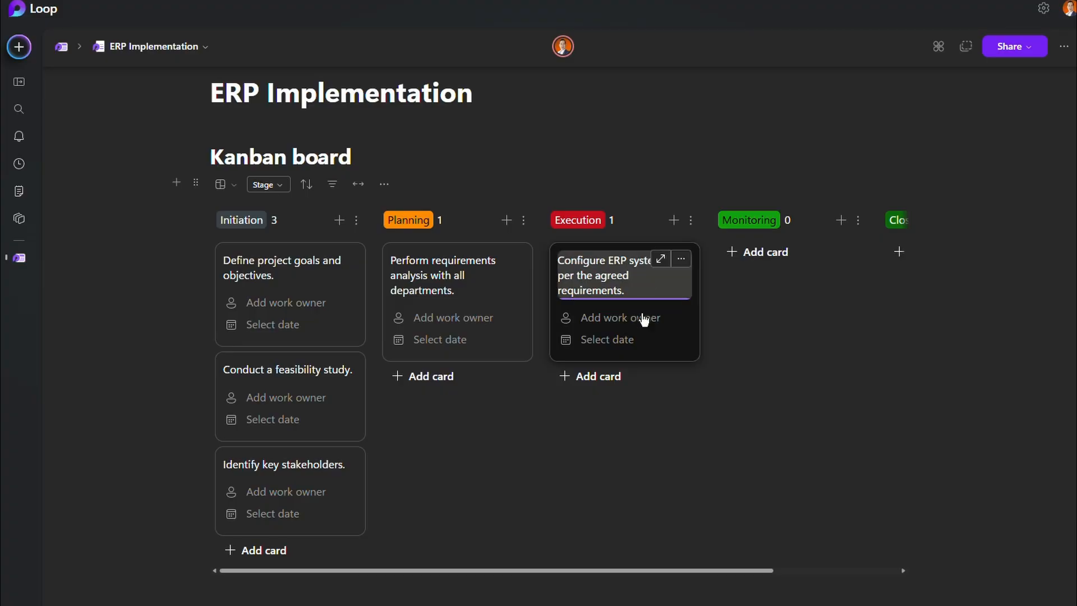
# Open the Execution card's details and examine its Owner and Target Date fields without assigning anything.
pyautogui.click(660, 258)
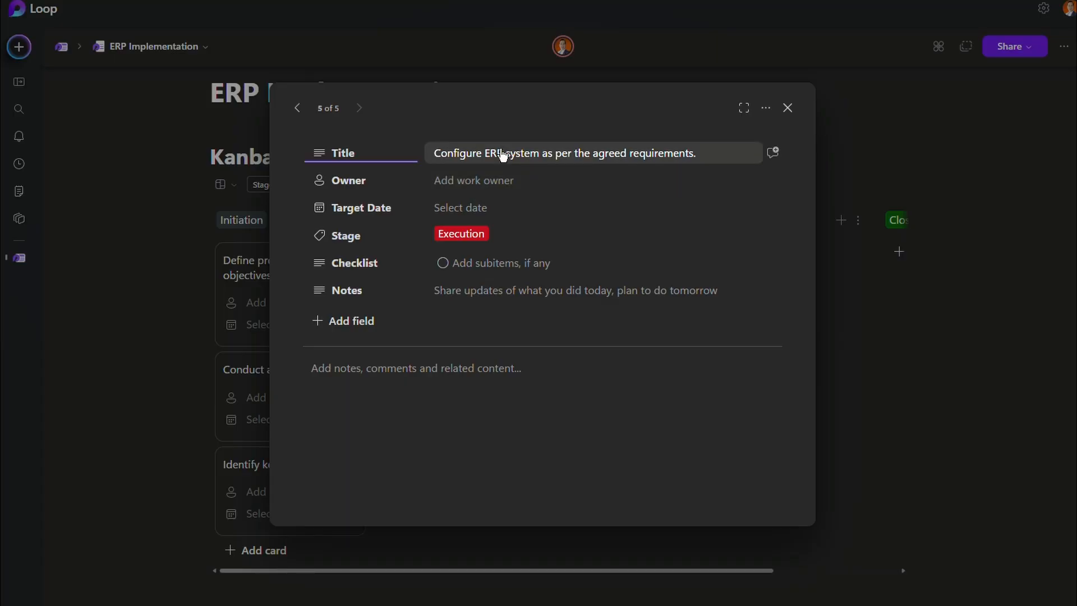
pyautogui.click(480, 181)
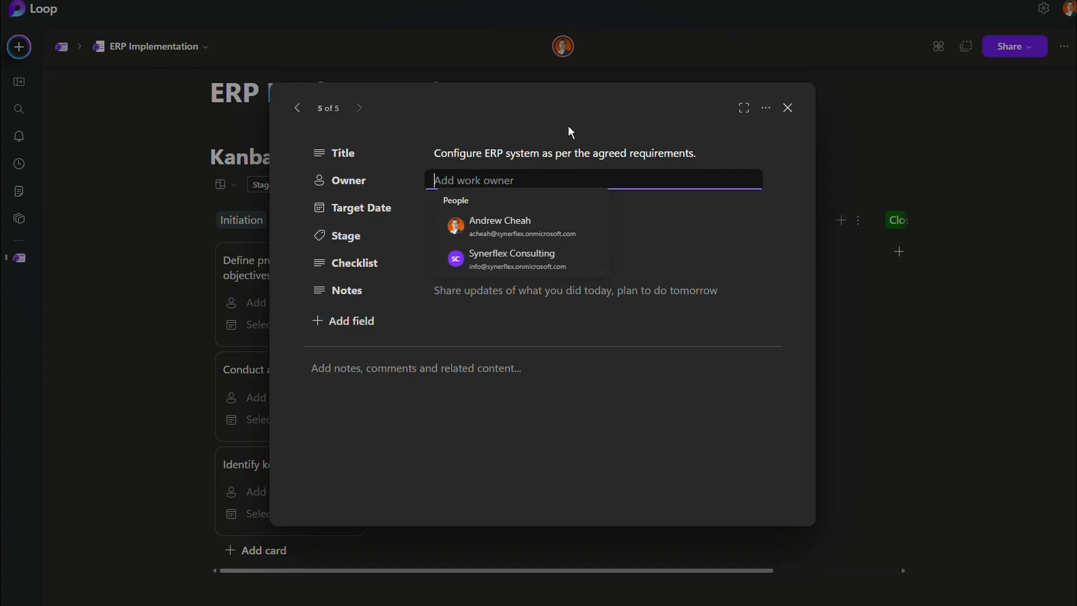
pyautogui.press('Escape')
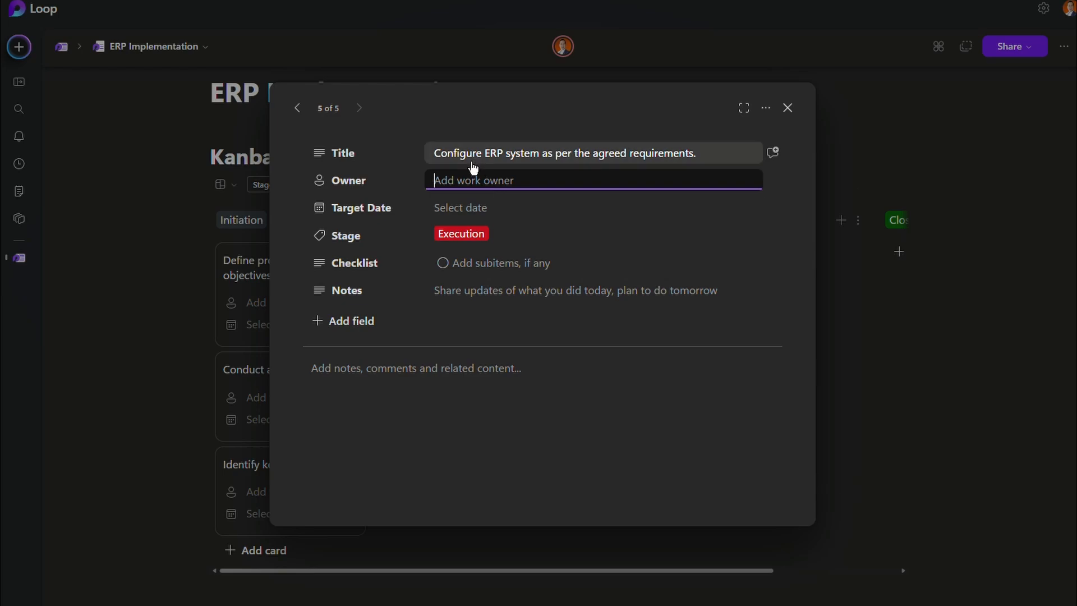
pyautogui.click(491, 208)
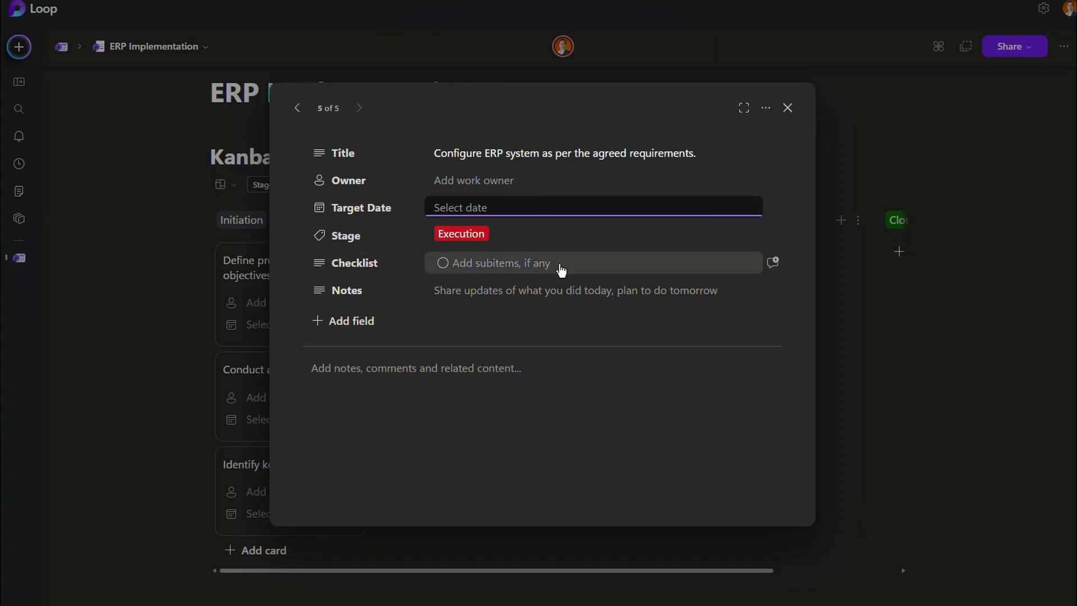
# Add the checklist items "subtask 1" and "subtask 2" to the Execution card and close its details.
pyautogui.click(512, 263)
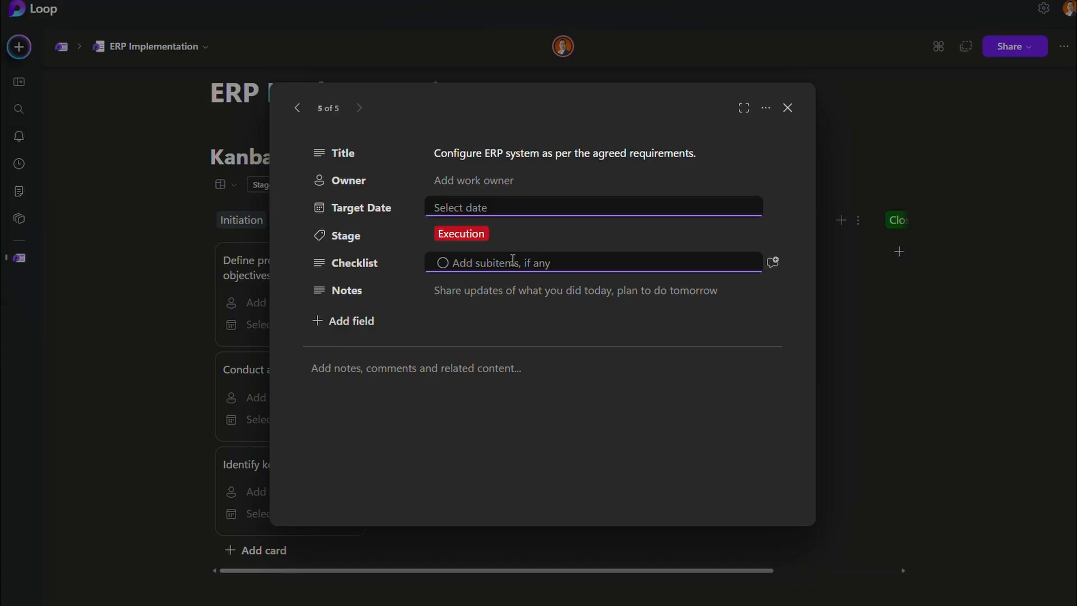
pyautogui.write('subtask 1')
pyautogui.press('Return')
pyautogui.write('subs')
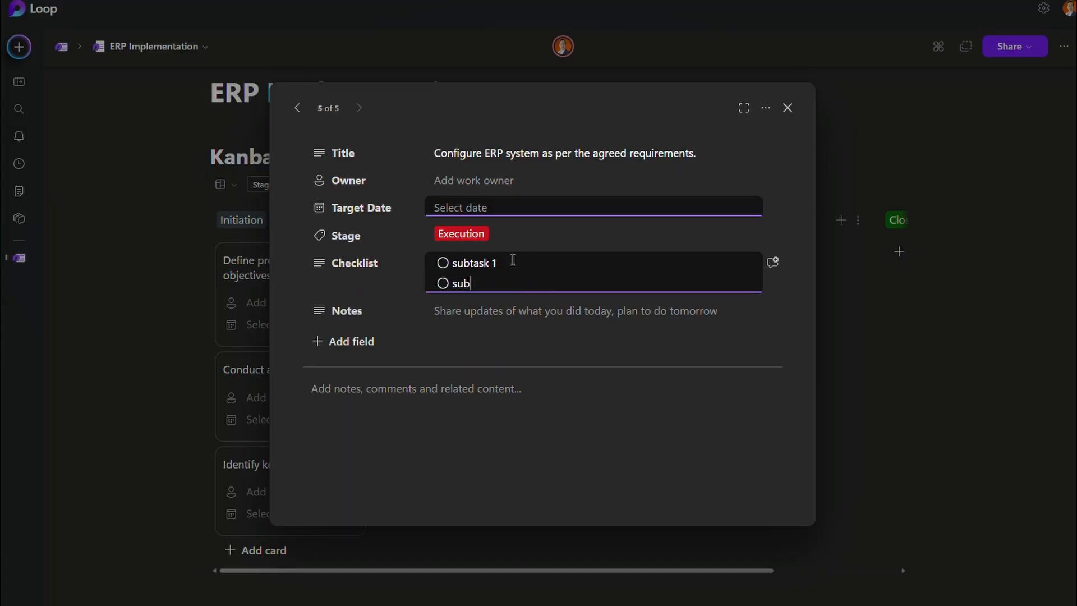
pyautogui.write('task 2')
pyautogui.press('Return')
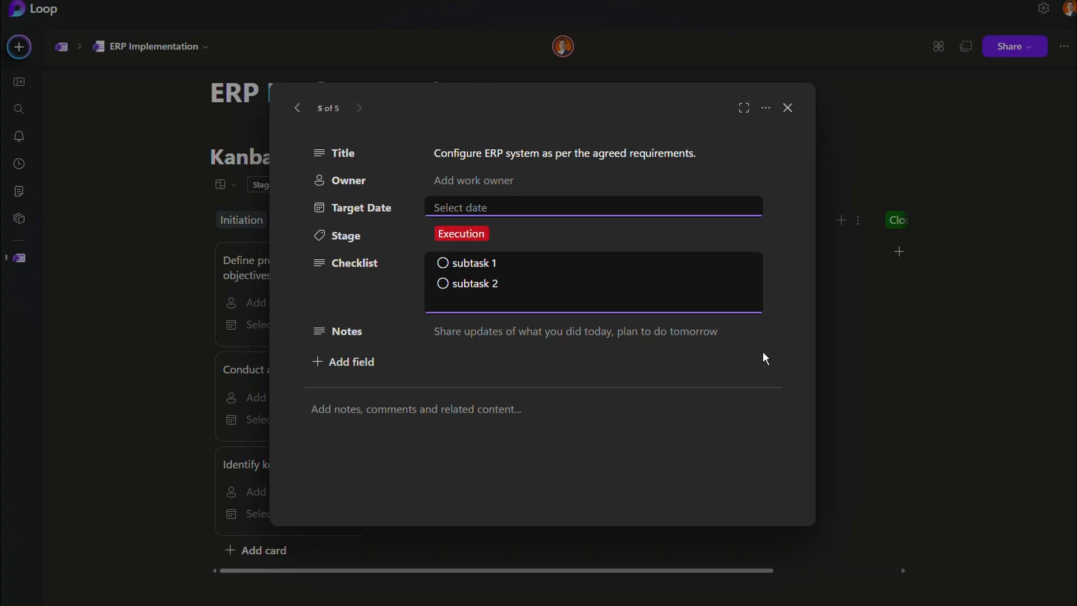
pyautogui.press('BackSpace')
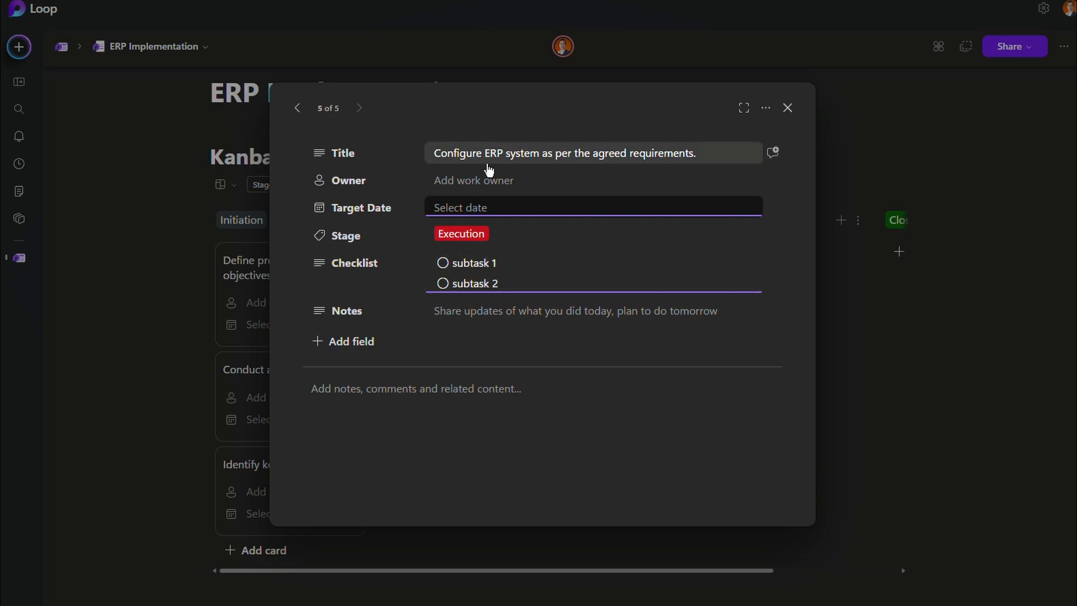
pyautogui.click(787, 107)
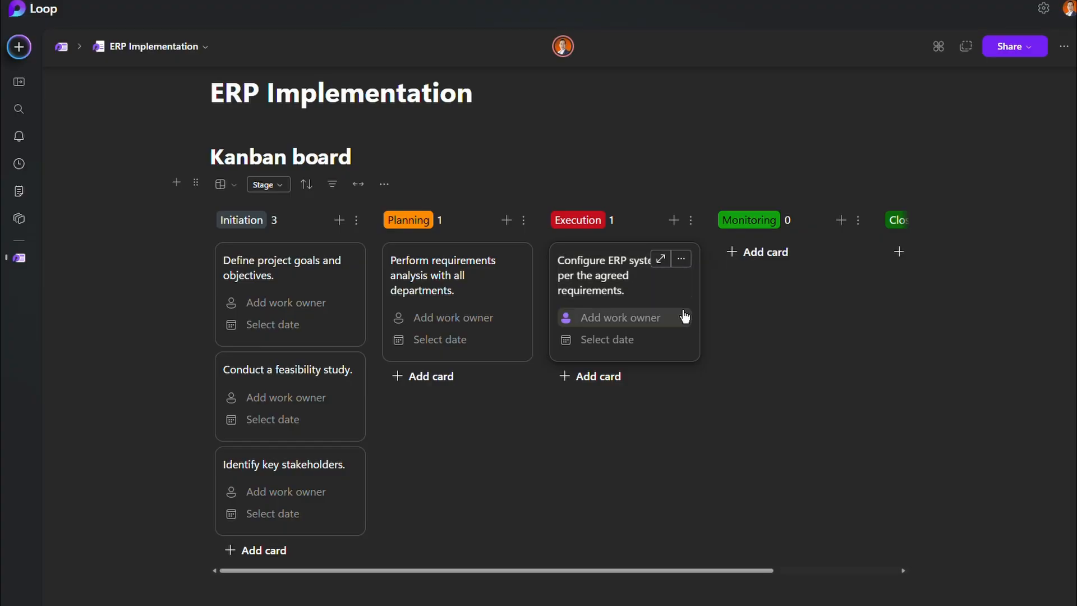
# Examine the field types that can be added to the Execution card without adding one, and close its details.
pyautogui.click(660, 259)
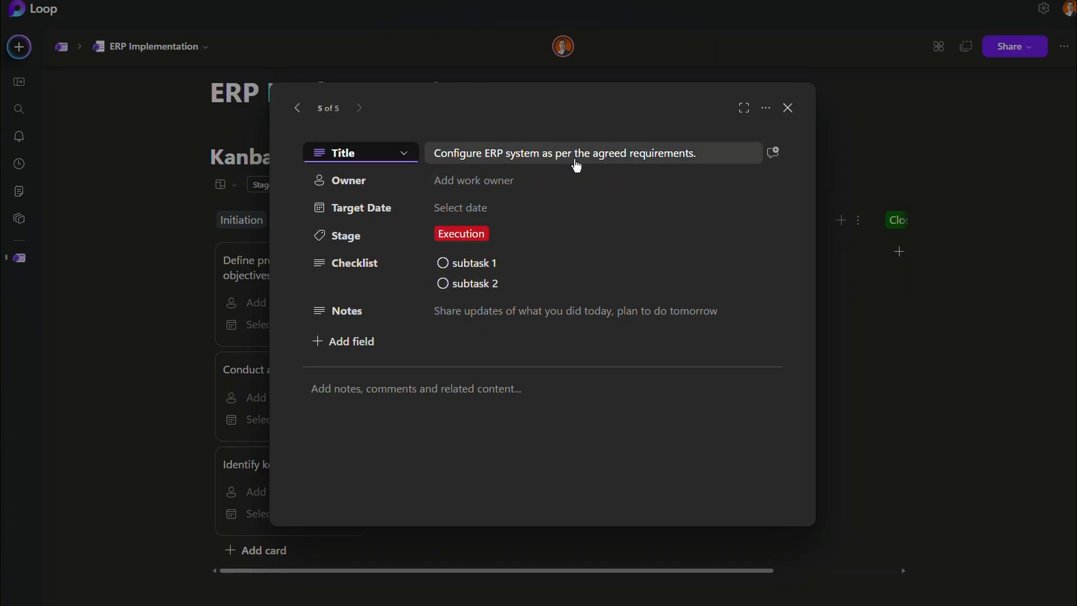
pyautogui.click(350, 341)
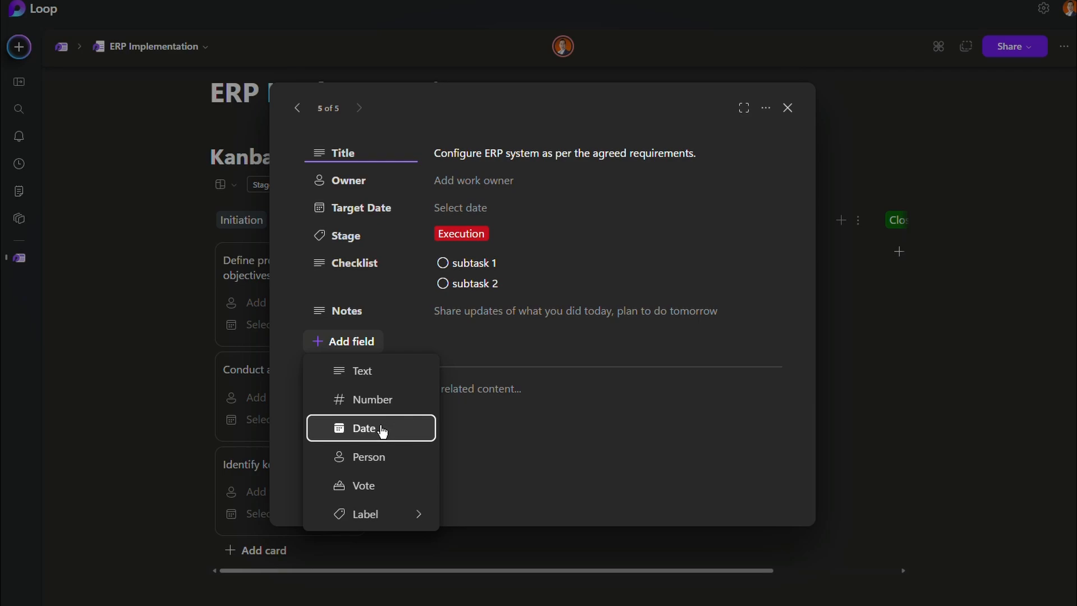
pyautogui.click(789, 109)
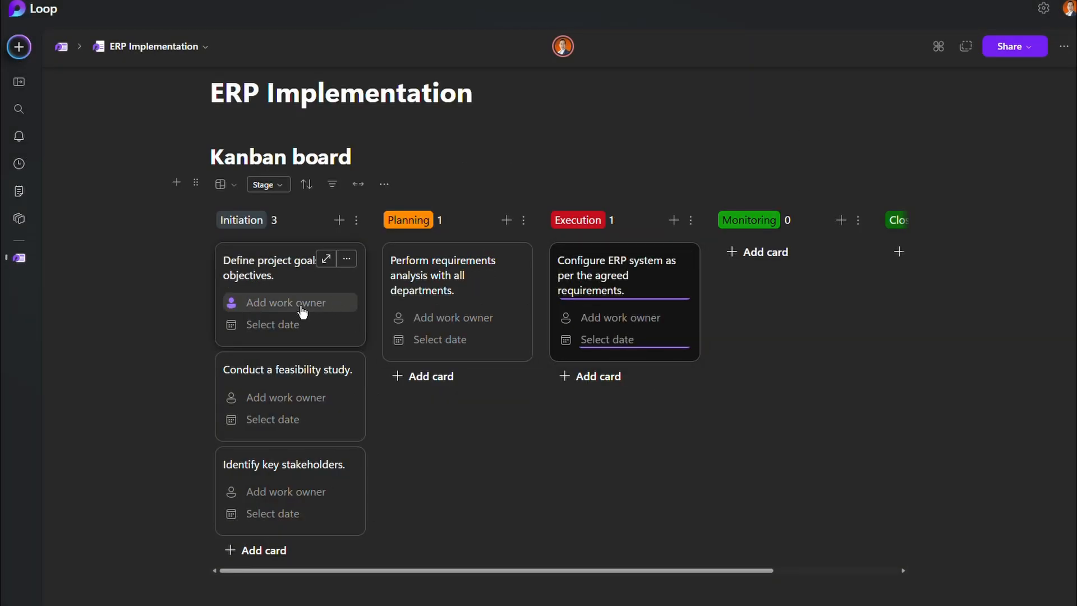
# Set the target date of the "Define project goals and objectives." card to Friday, March 28, 2025, and open its details.
pyautogui.click(263, 326)
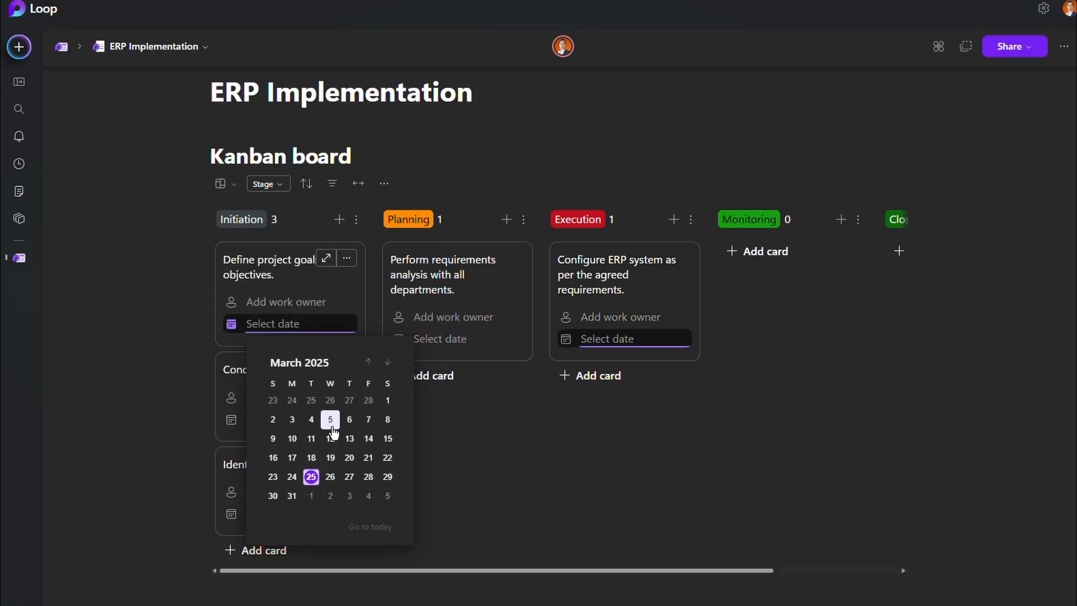
pyautogui.click(369, 476)
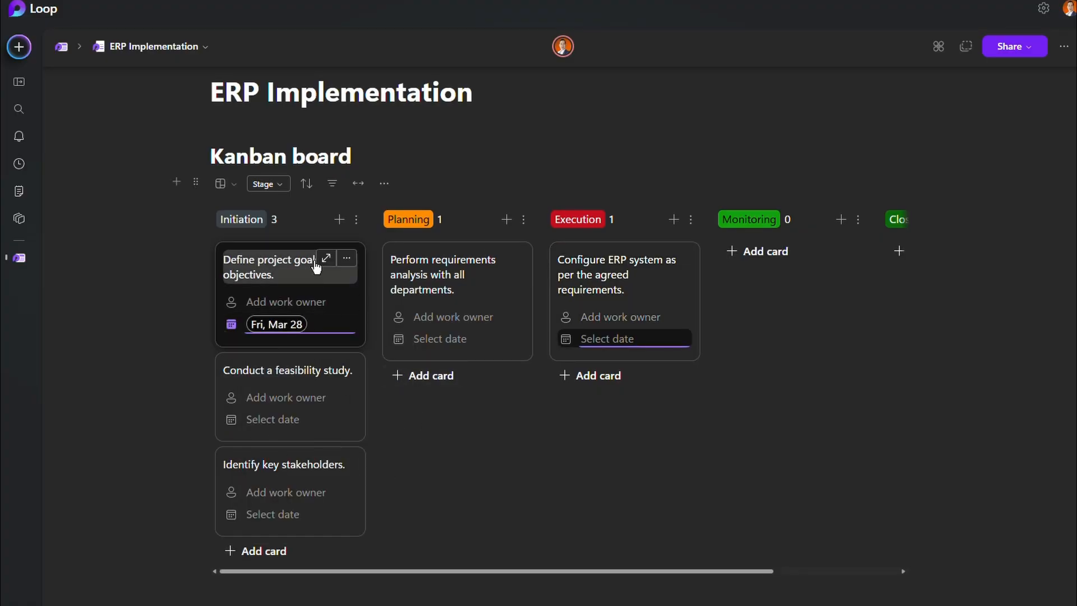
pyautogui.click(326, 259)
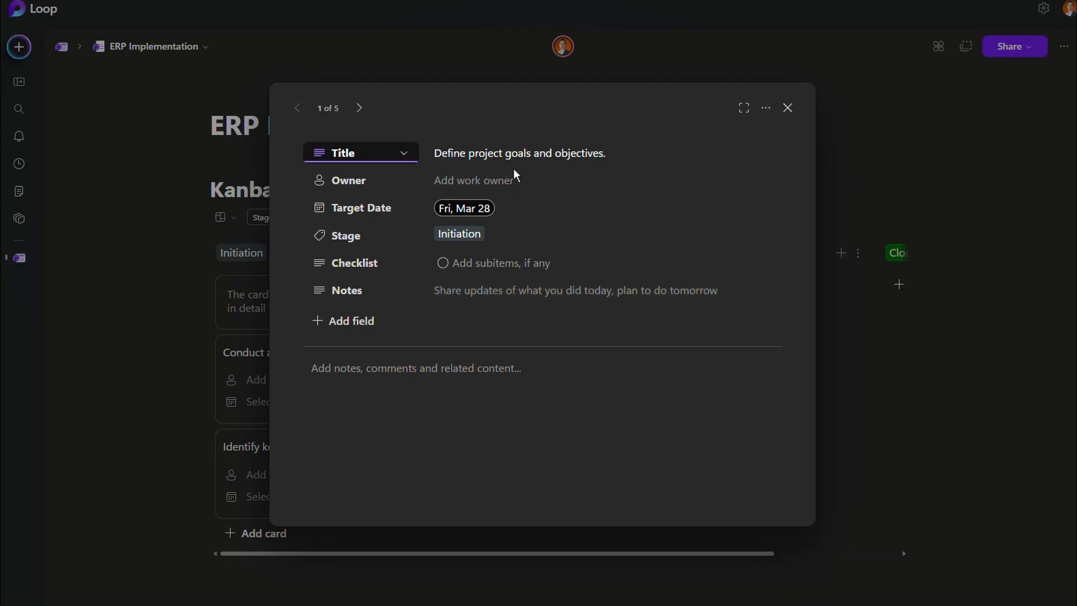
# Add a label field to the "Define project goals and objectives." card and name it Status.
pyautogui.click(360, 329)
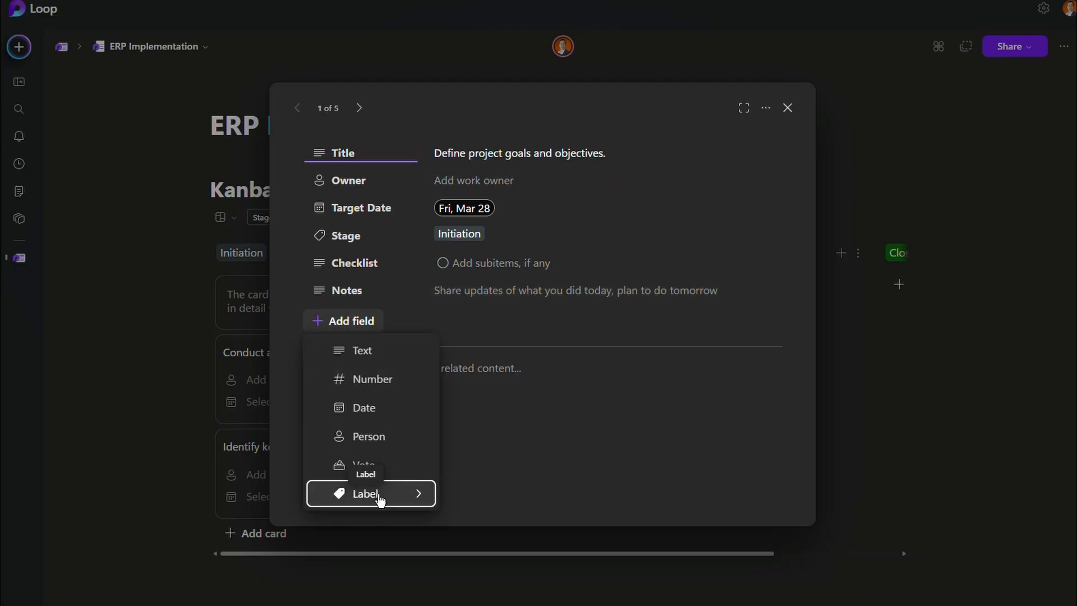
pyautogui.moveTo(420, 497)
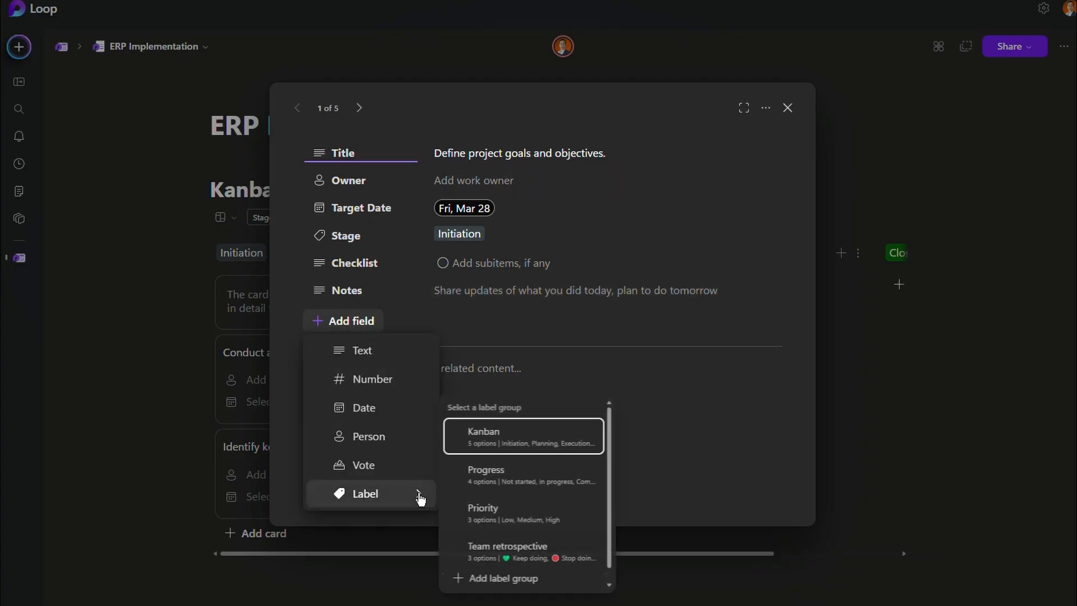
pyautogui.click(503, 476)
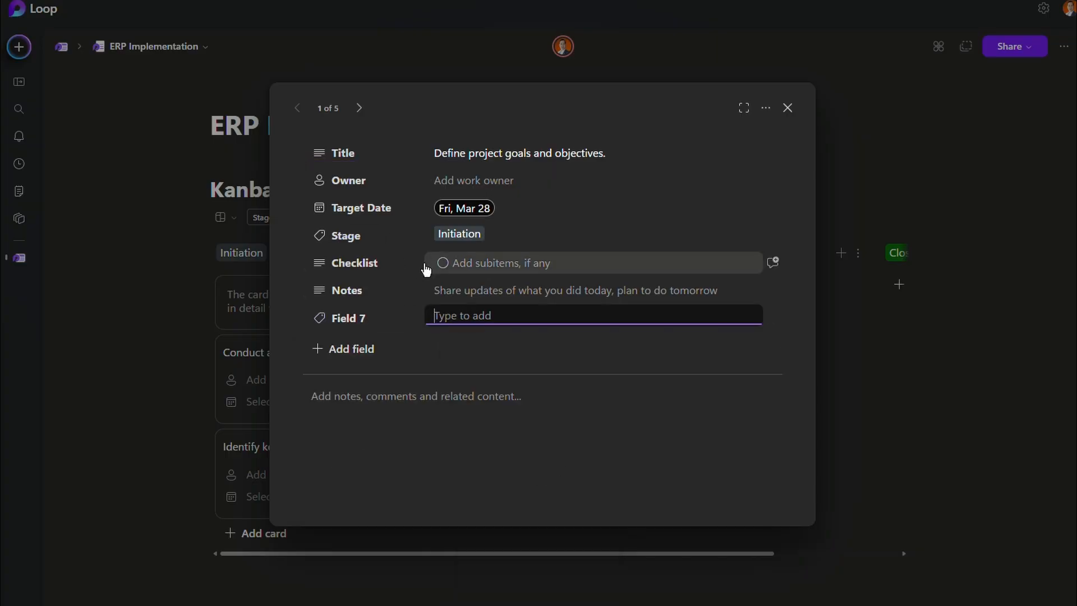
pyautogui.click(400, 325)
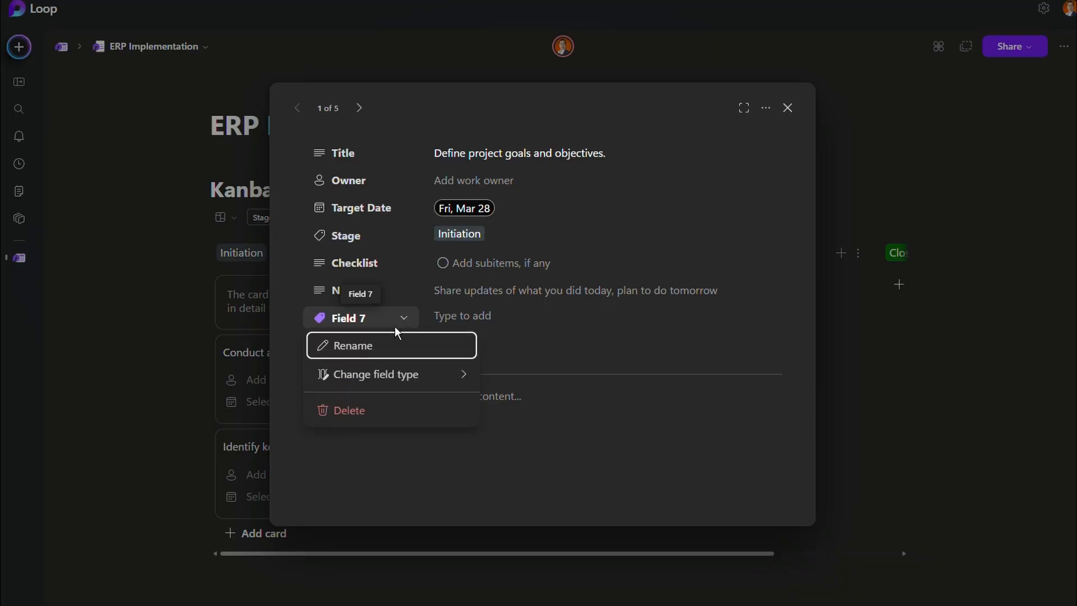
pyautogui.click(377, 346)
pyautogui.press('BackSpace')
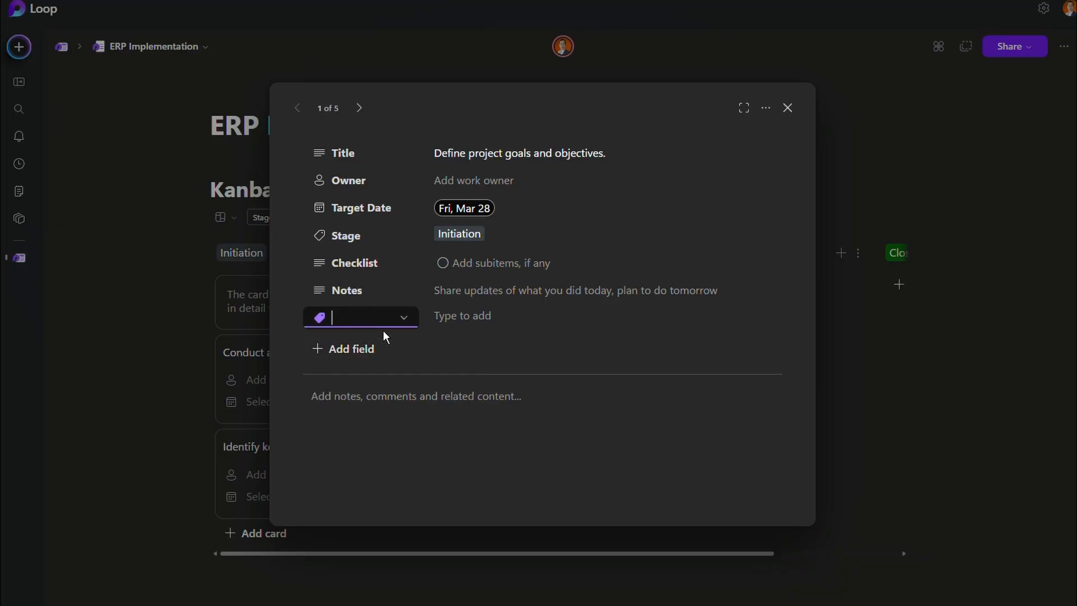
pyautogui.write('Status')
pyautogui.press('Return')
# Create the options "To Do", "In Progress", "Complete" and "On-Hold" for the Status field.
pyautogui.click(473, 309)
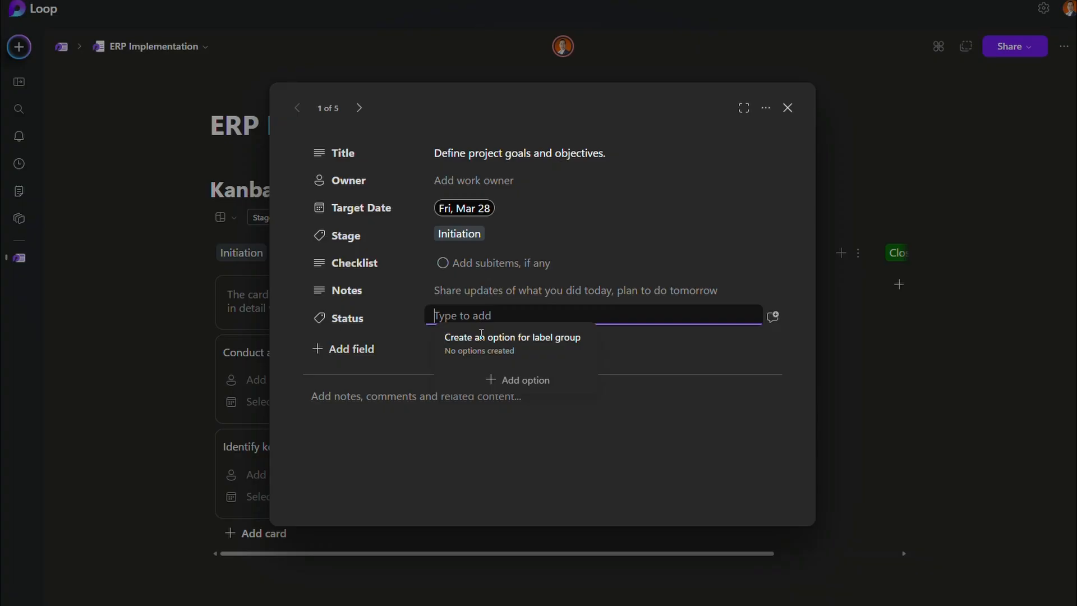
pyautogui.write('To Do')
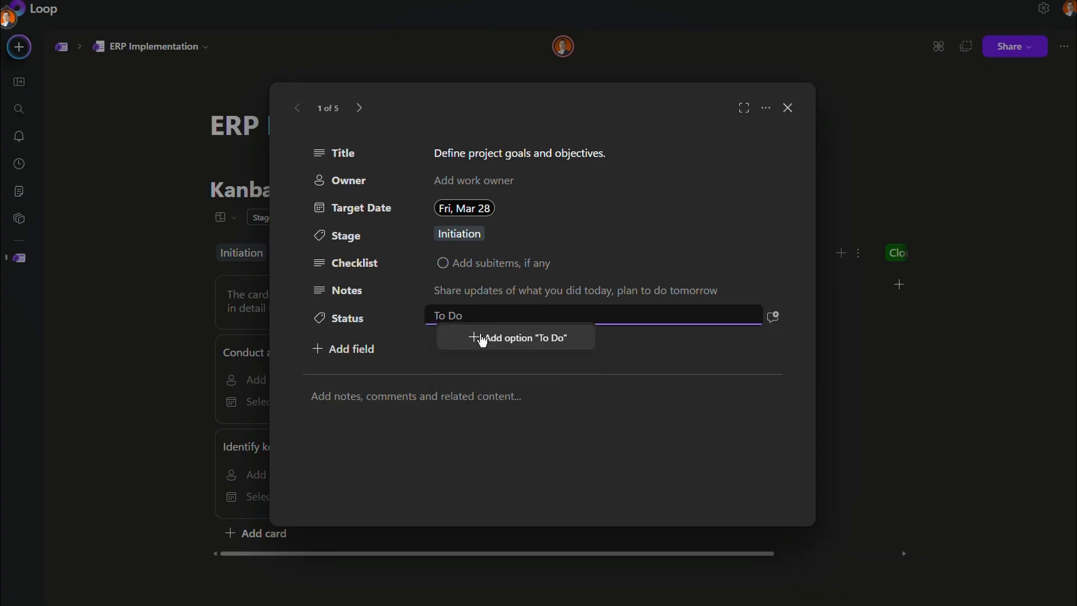
pyautogui.click(481, 338)
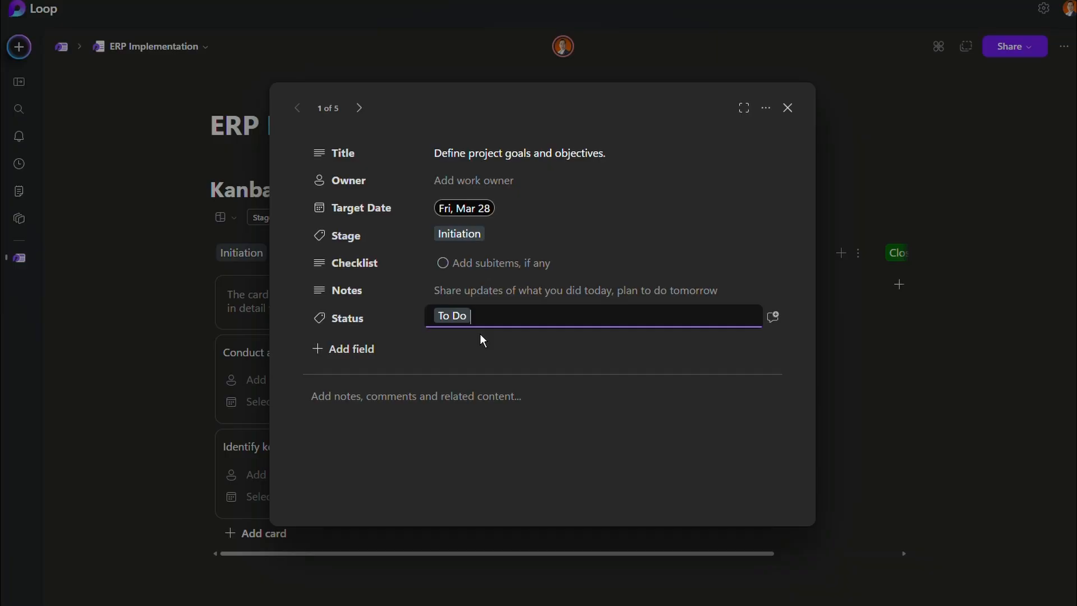
pyautogui.write('In Progress')
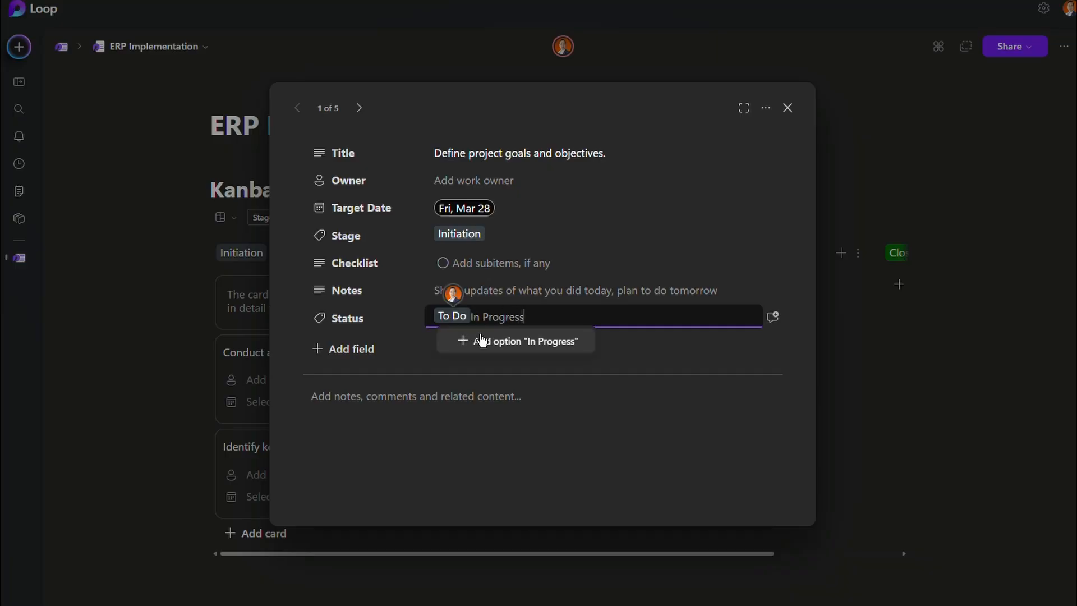
pyautogui.click(481, 340)
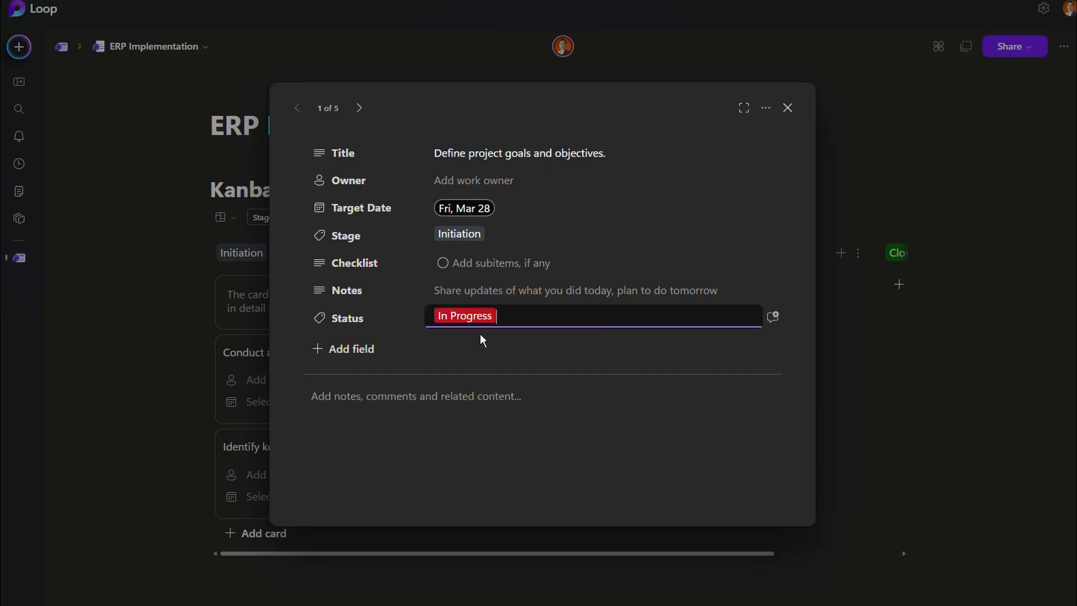
pyautogui.write('Comp')
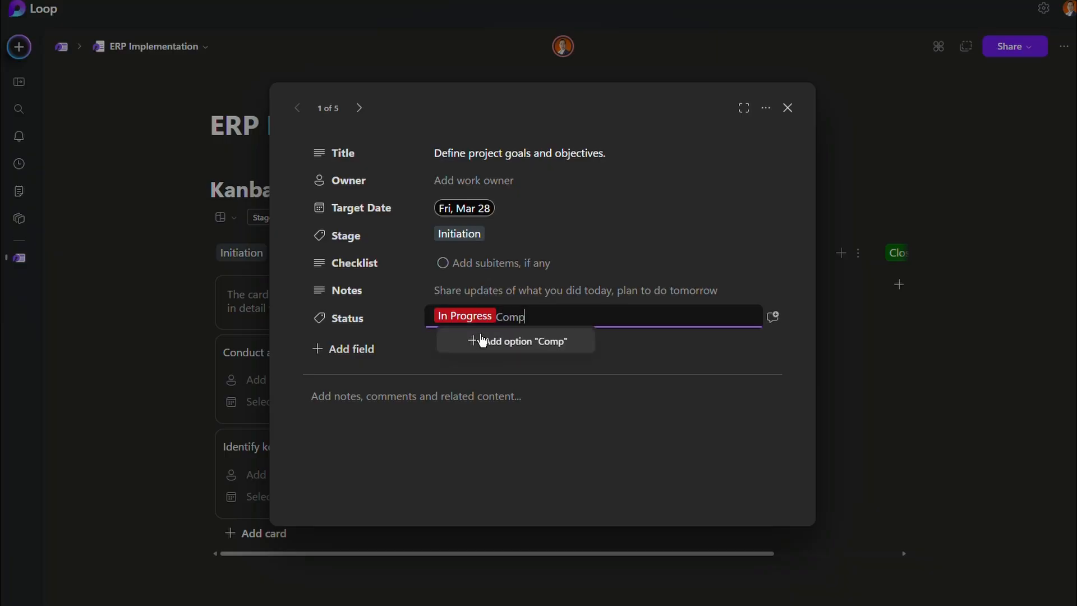
pyautogui.write('lete')
pyautogui.click(481, 340)
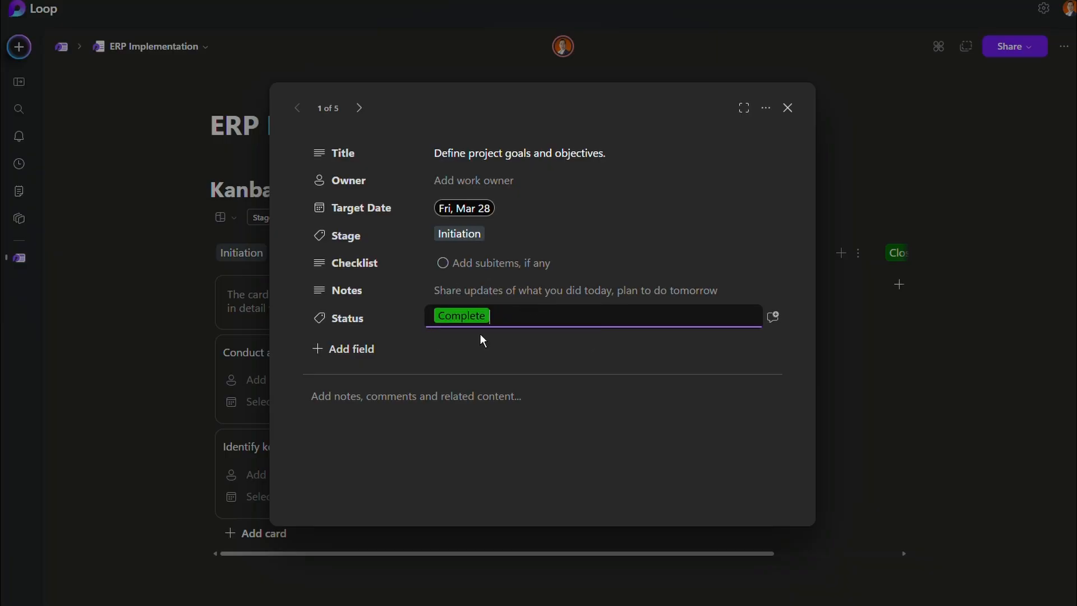
pyautogui.write('On')
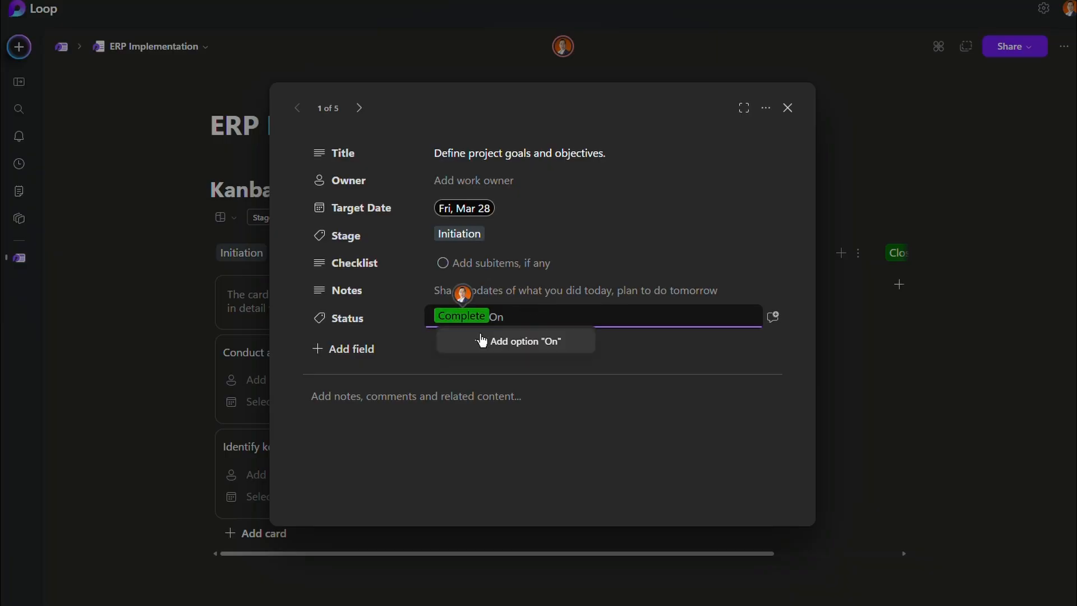
pyautogui.write('-Hold')
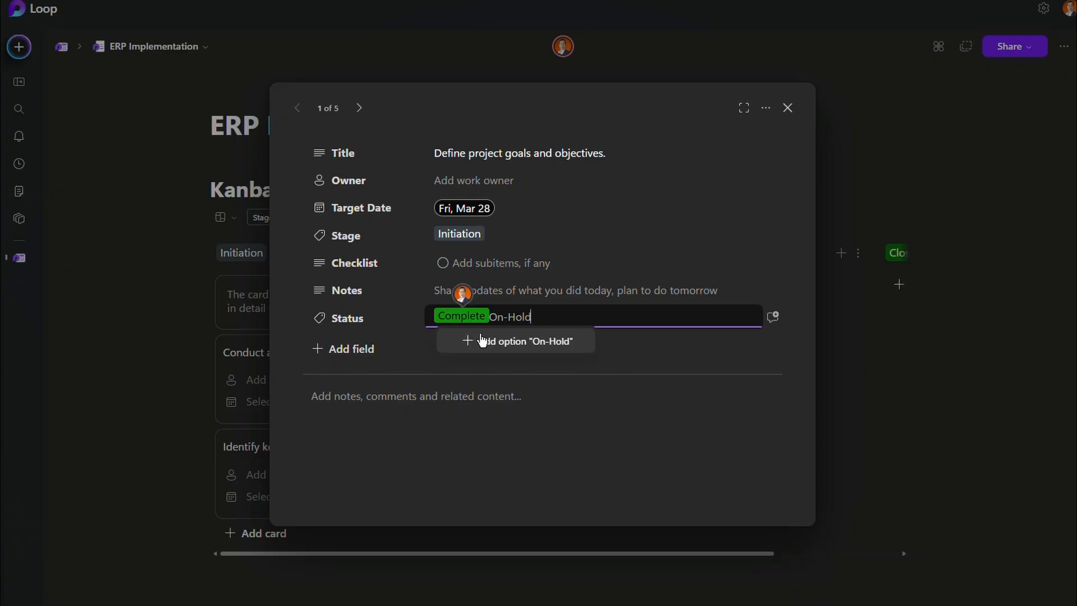
pyautogui.click(481, 341)
# Change the color of the "To Do" status option to Gray and of "In Progress" to Dark Brown.
pyautogui.click(483, 332)
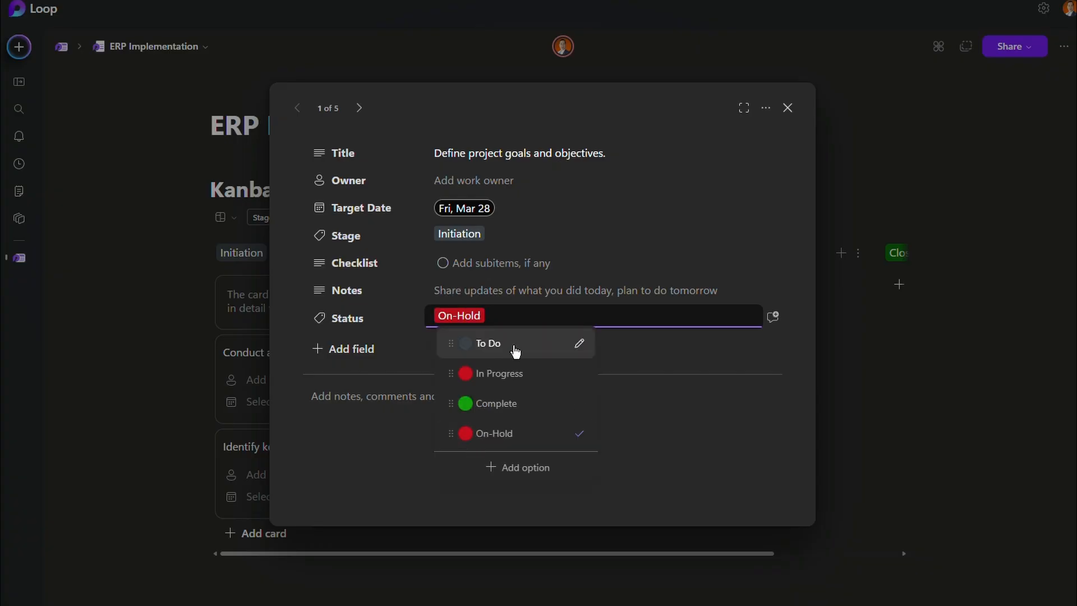
pyautogui.click(579, 344)
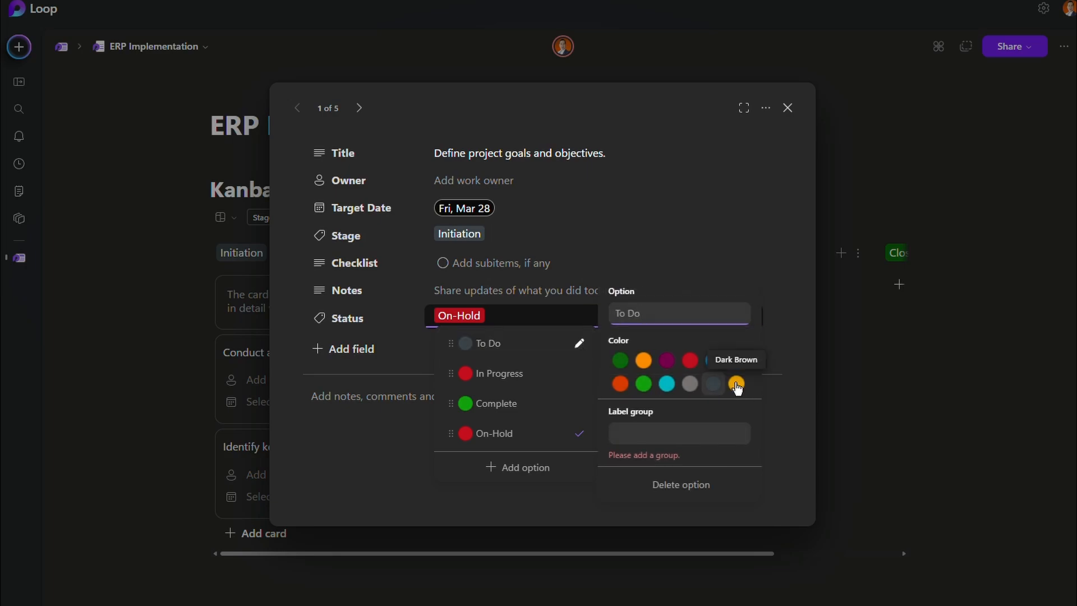
pyautogui.click(691, 383)
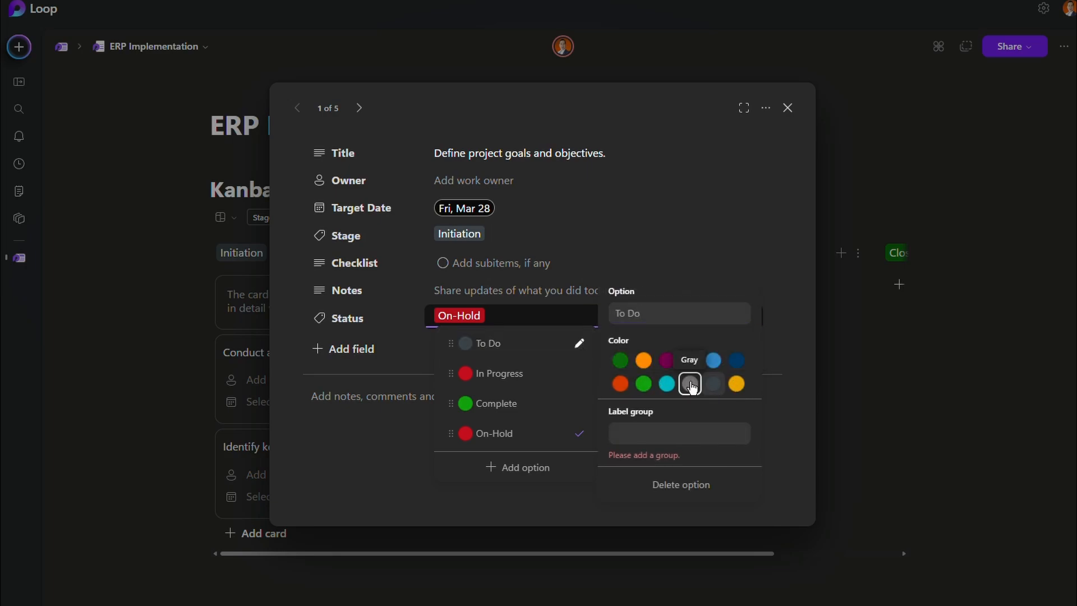
pyautogui.click(578, 376)
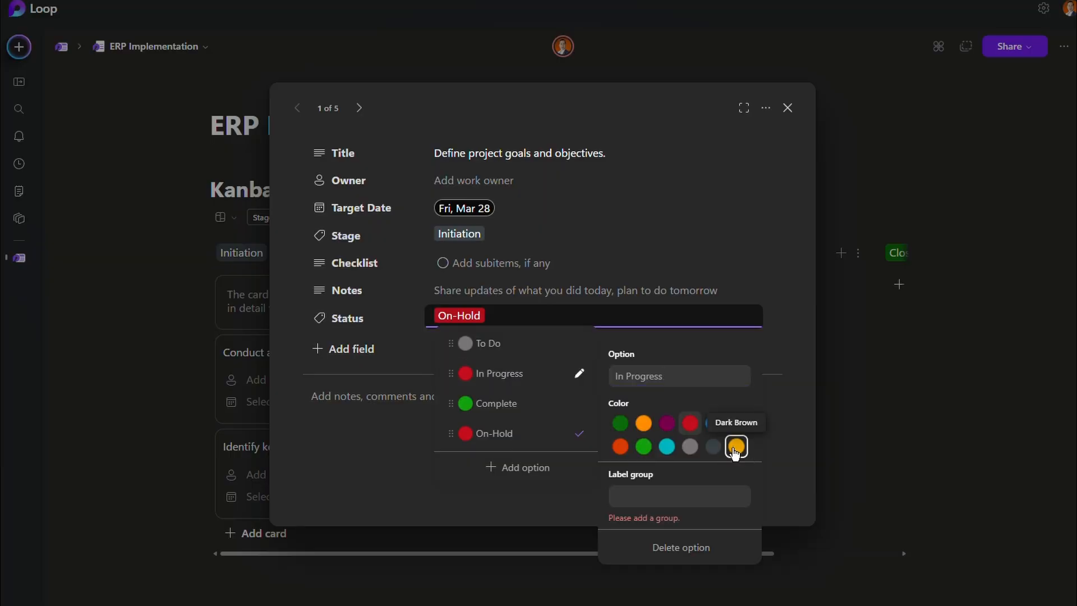
pyautogui.click(736, 447)
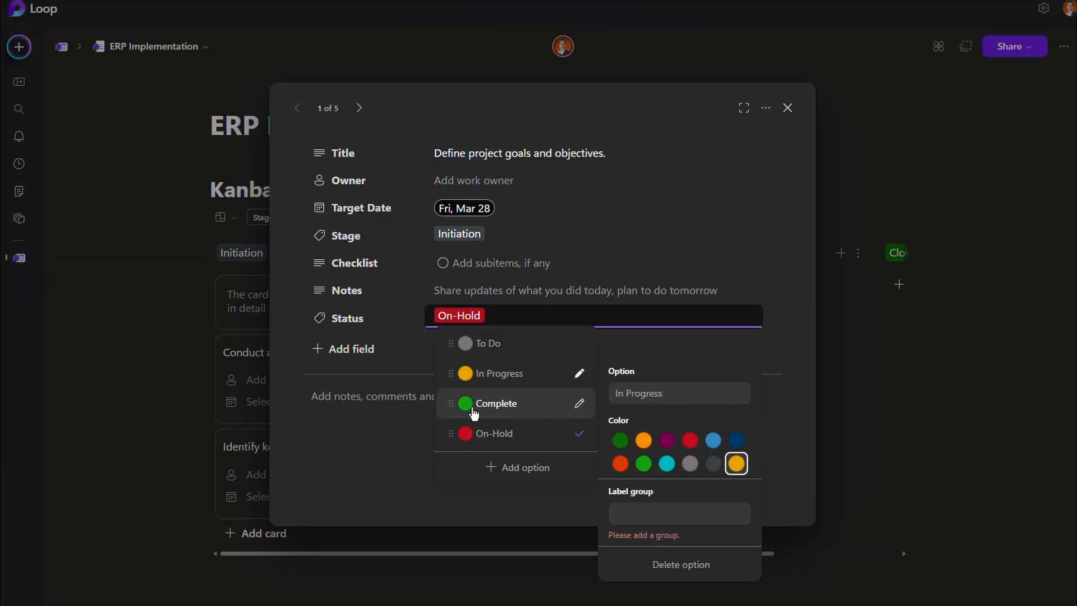
pyautogui.click(500, 503)
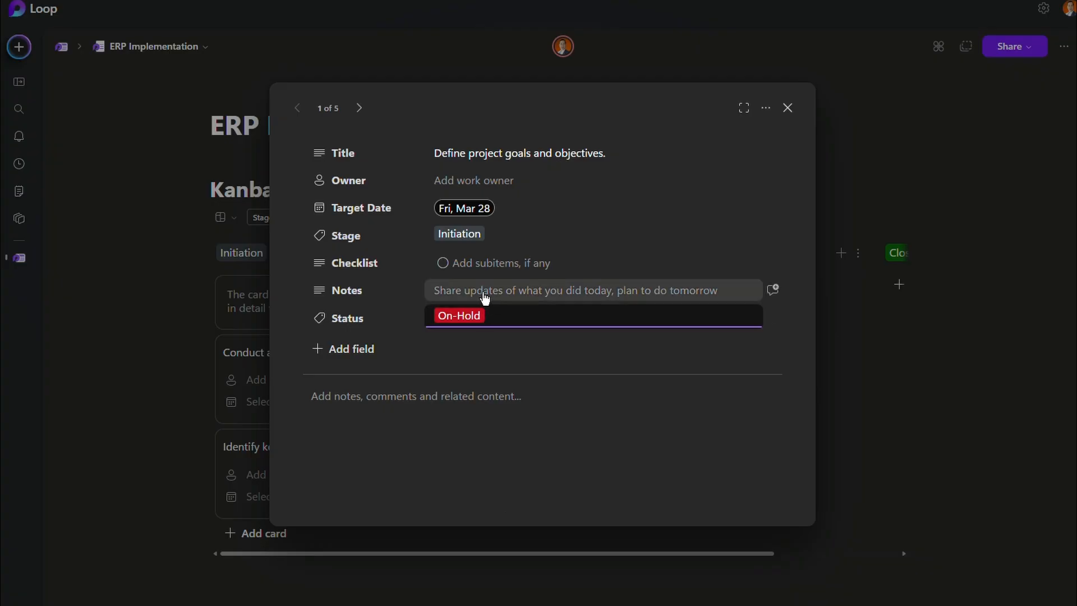
# Set the status of the "Define project goals and objectives." card to In Progress, then recheck its details and close them.
pyautogui.click(483, 317)
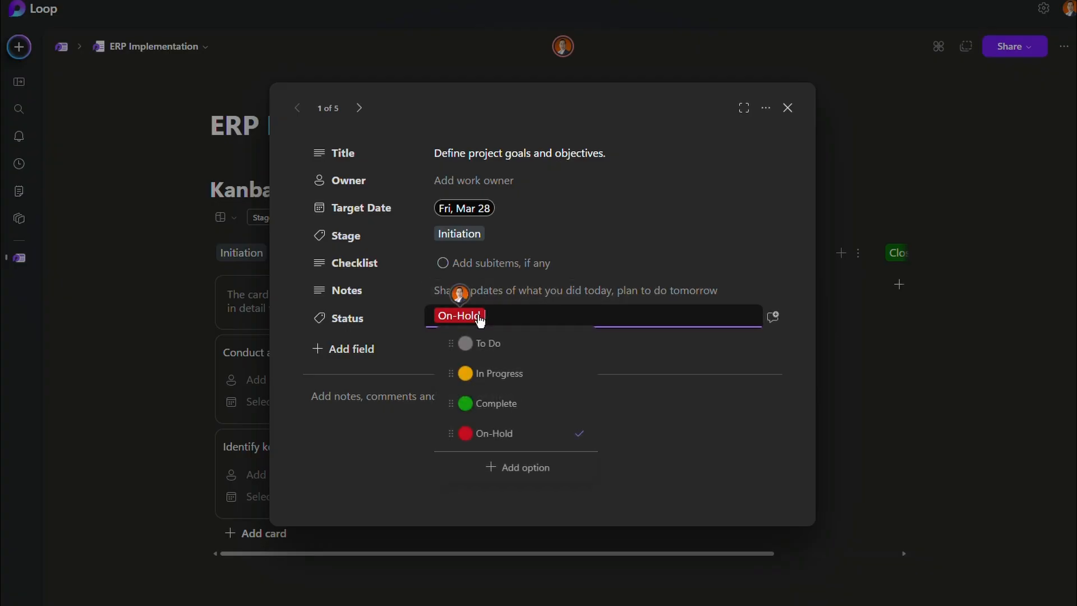
pyautogui.click(497, 373)
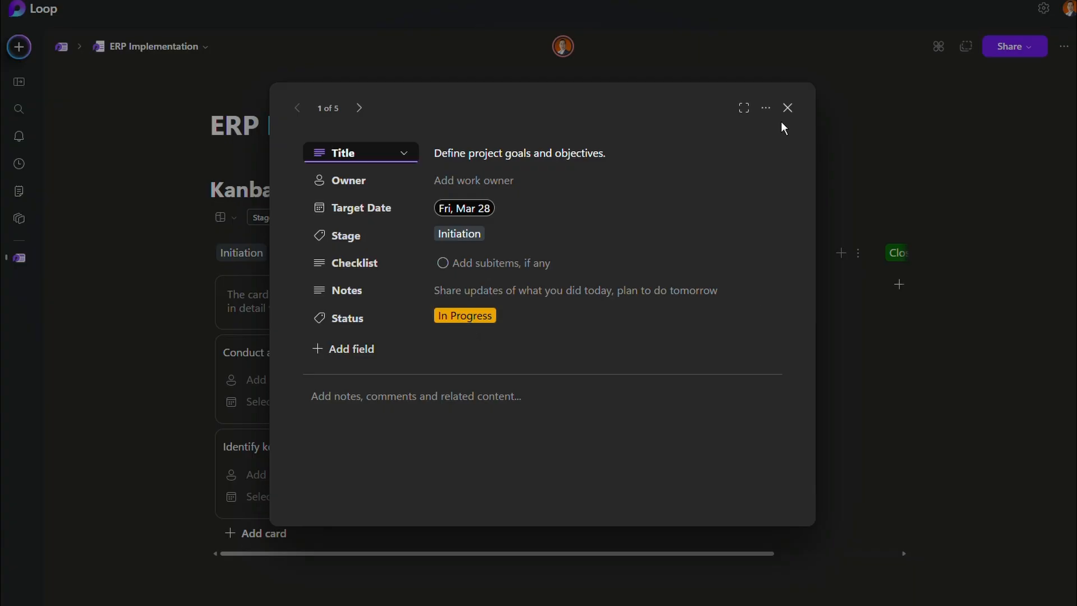
pyautogui.click(787, 108)
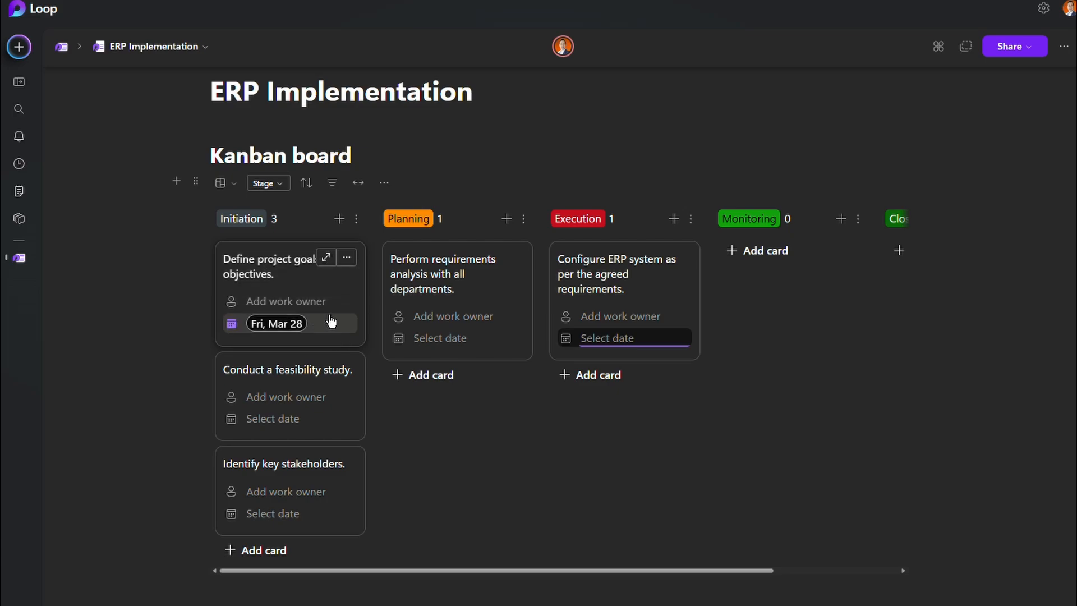
pyautogui.click(326, 257)
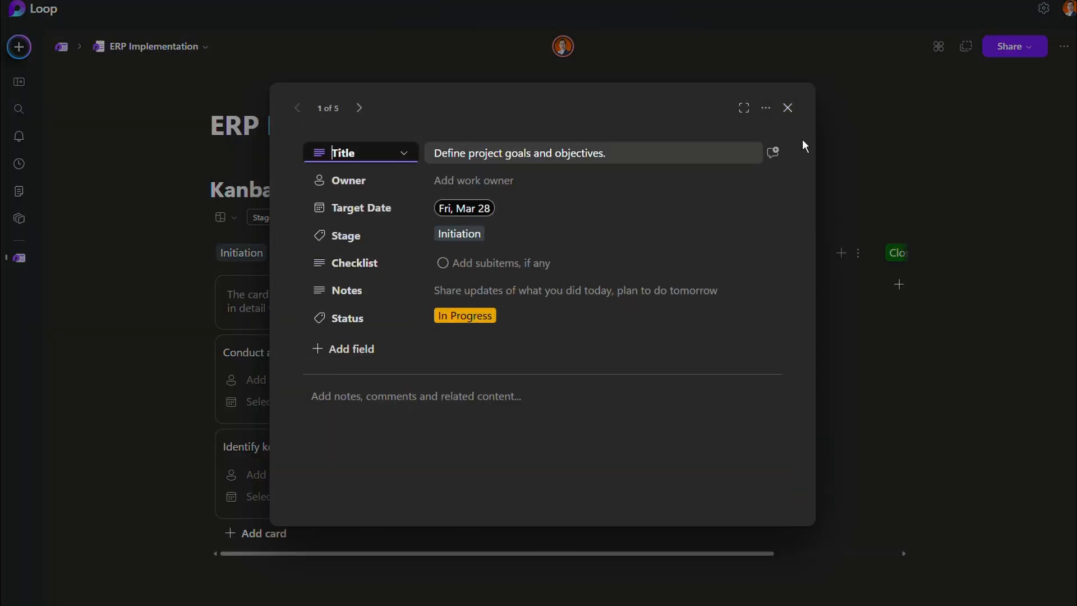
pyautogui.click(787, 109)
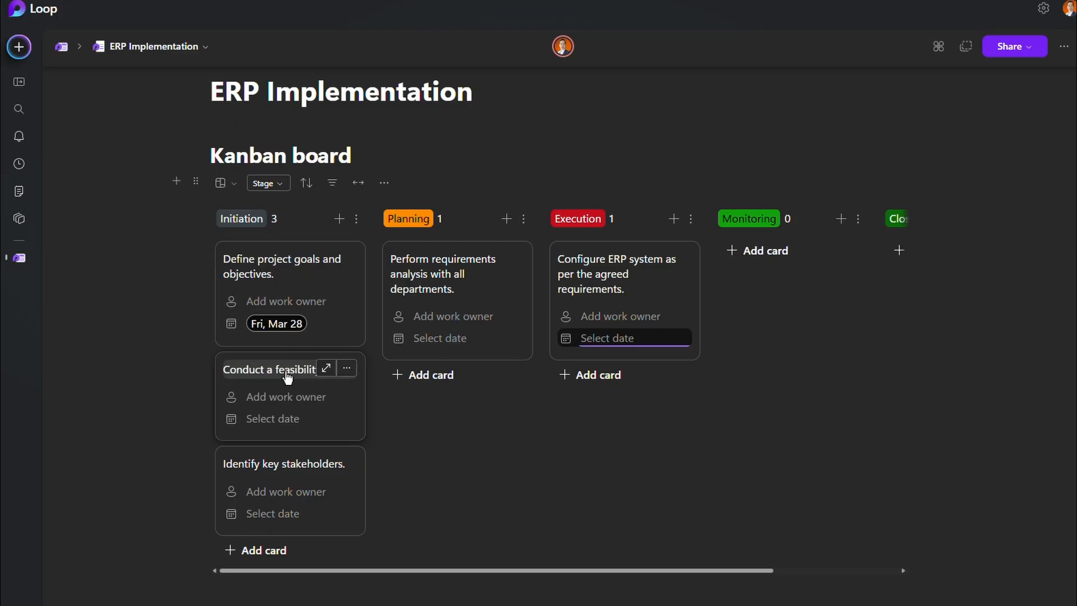
# Set the status of the Planning card "Perform requirements analysis with all departments." to To Do and close its details.
pyautogui.click(500, 291)
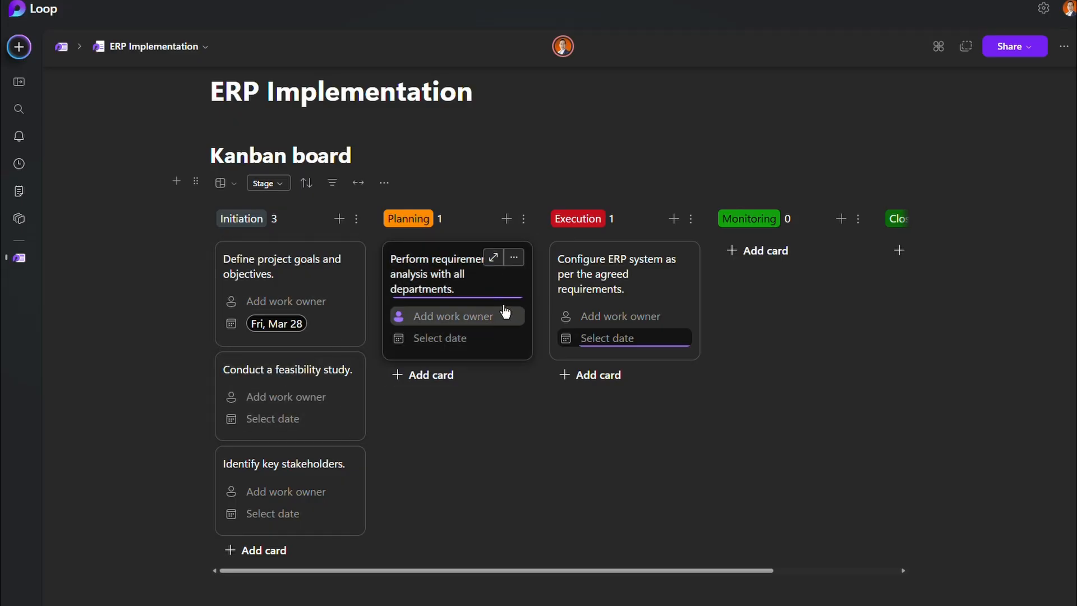
pyautogui.click(493, 257)
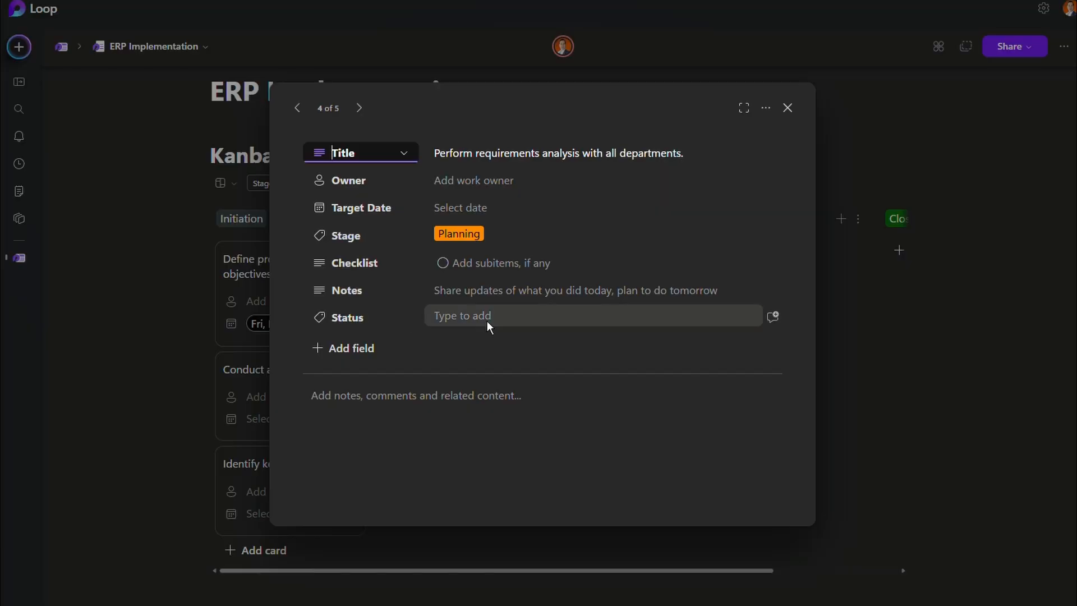
pyautogui.click(486, 321)
pyautogui.click(488, 340)
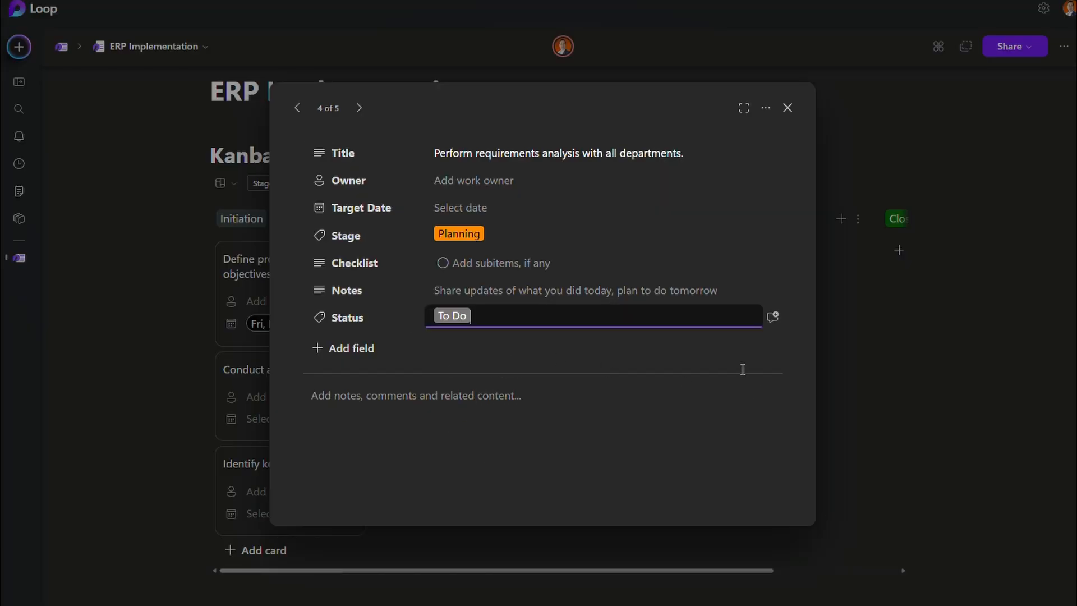
pyautogui.click(788, 108)
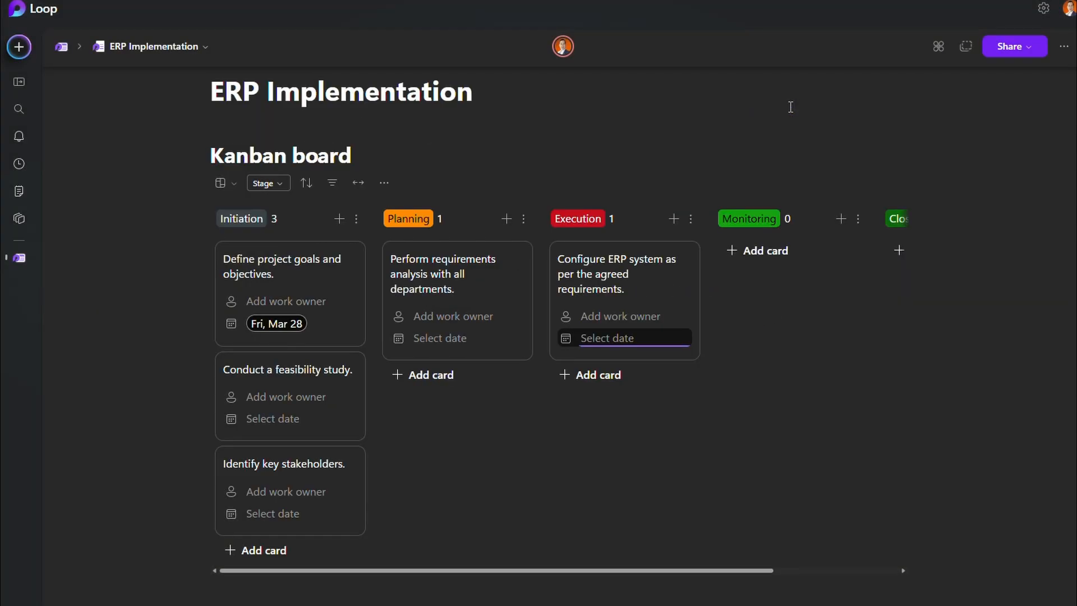
# Delete the "To Do" status option from the "Perform requirements analysis with all departments." card, recheck the option list and close its details.
pyautogui.click(491, 280)
pyautogui.click(493, 257)
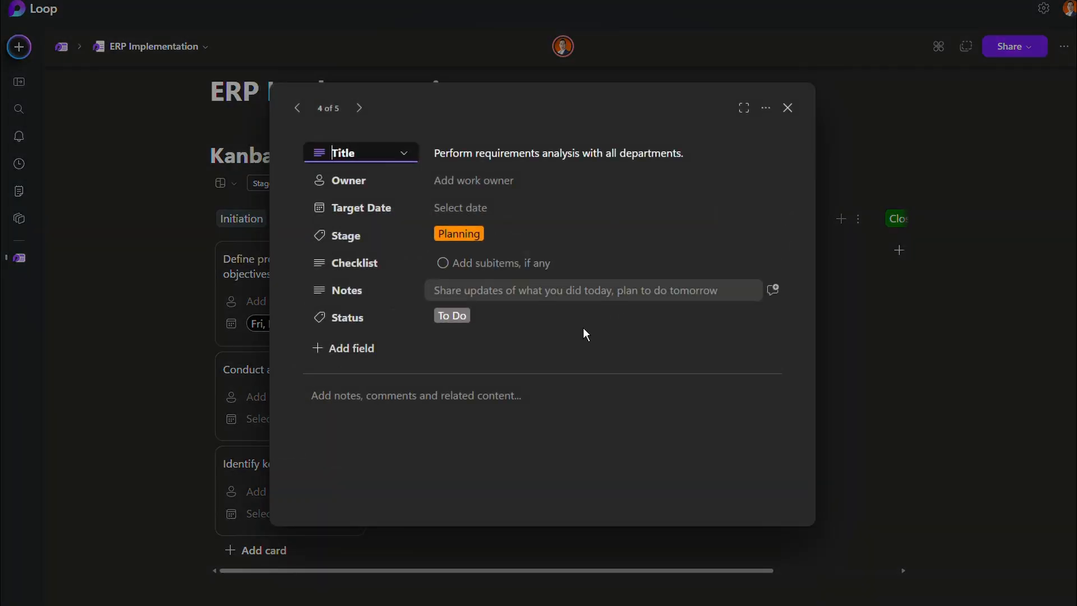
pyautogui.click(465, 323)
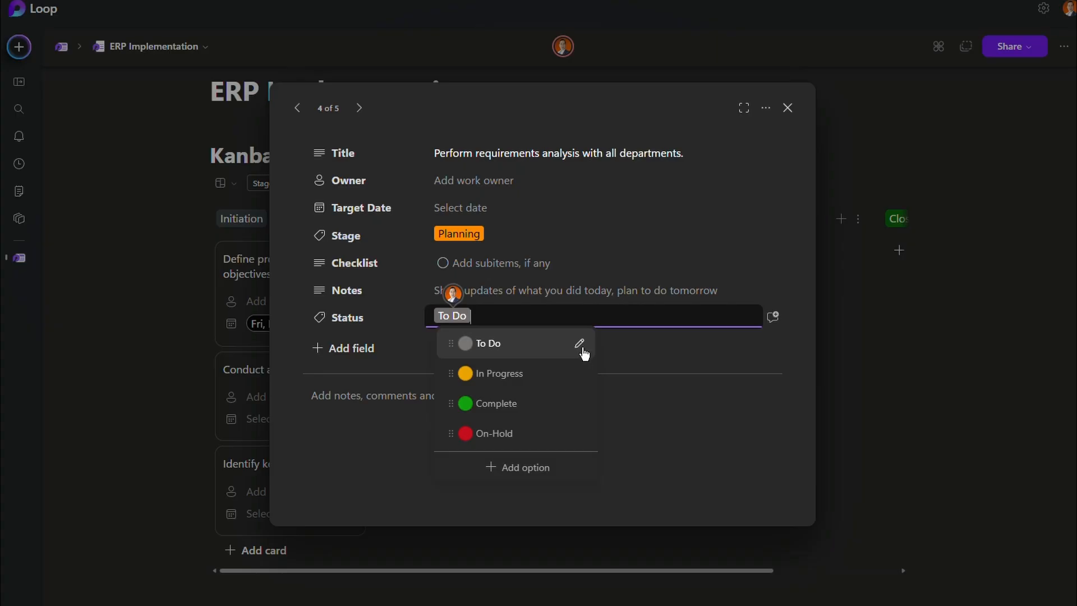
pyautogui.click(581, 346)
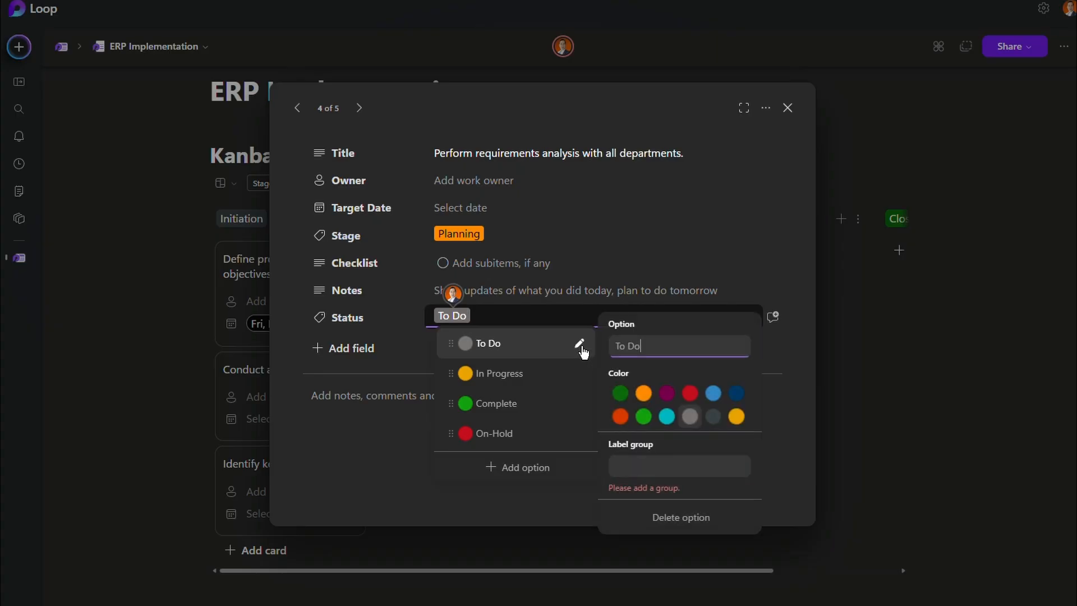
pyautogui.click(666, 519)
pyautogui.click(640, 340)
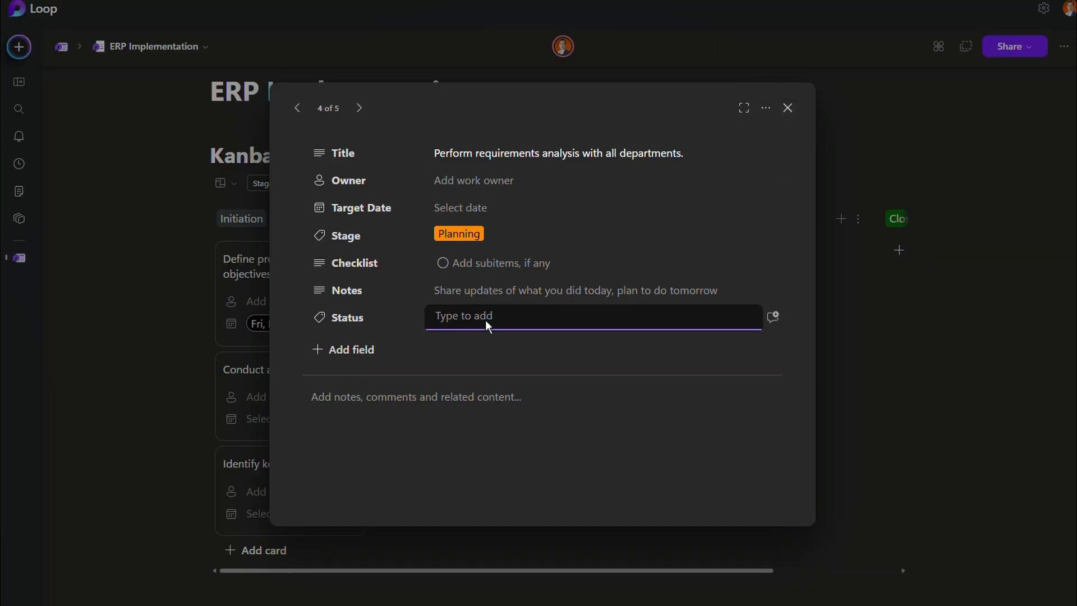
pyautogui.click(462, 318)
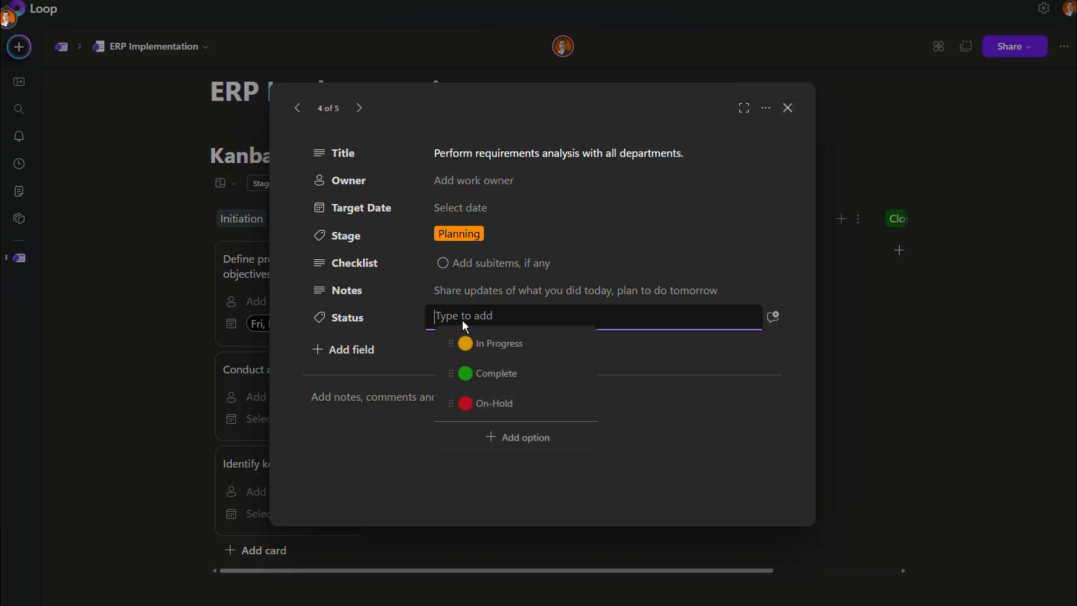
pyautogui.click(787, 107)
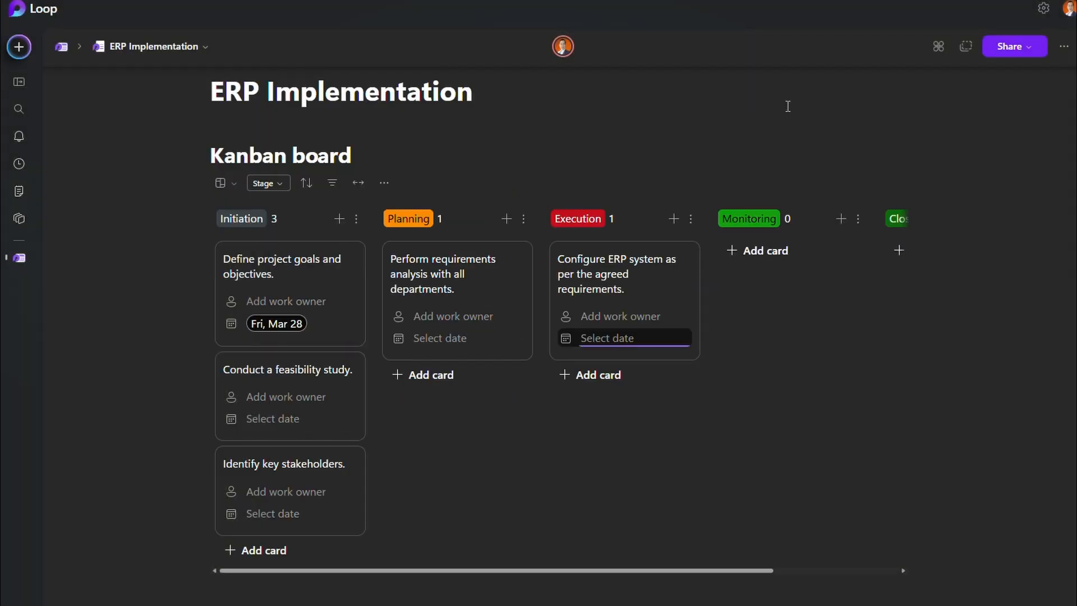
# Check which status options are offered in the "Define project goals and objectives." card, then close its details.
pyautogui.moveTo(323, 286)
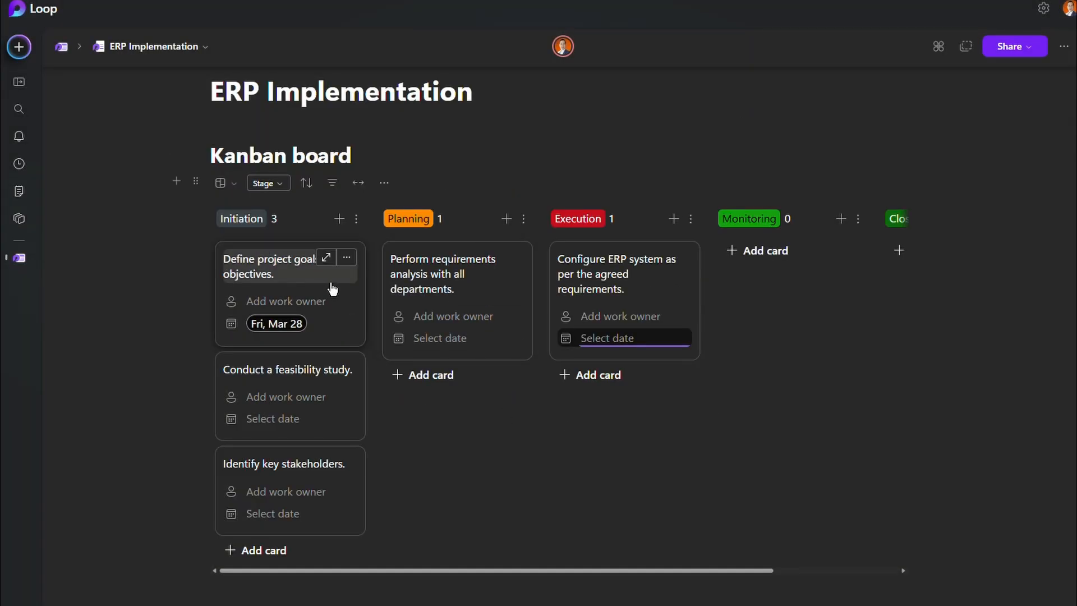
pyautogui.click(277, 281)
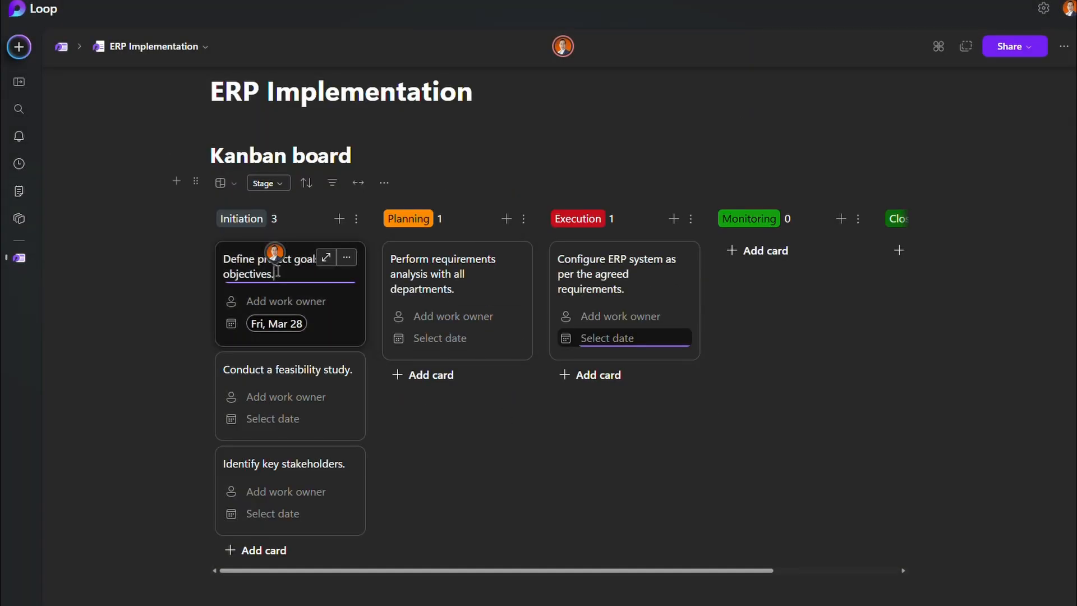
pyautogui.click(328, 258)
pyautogui.click(494, 317)
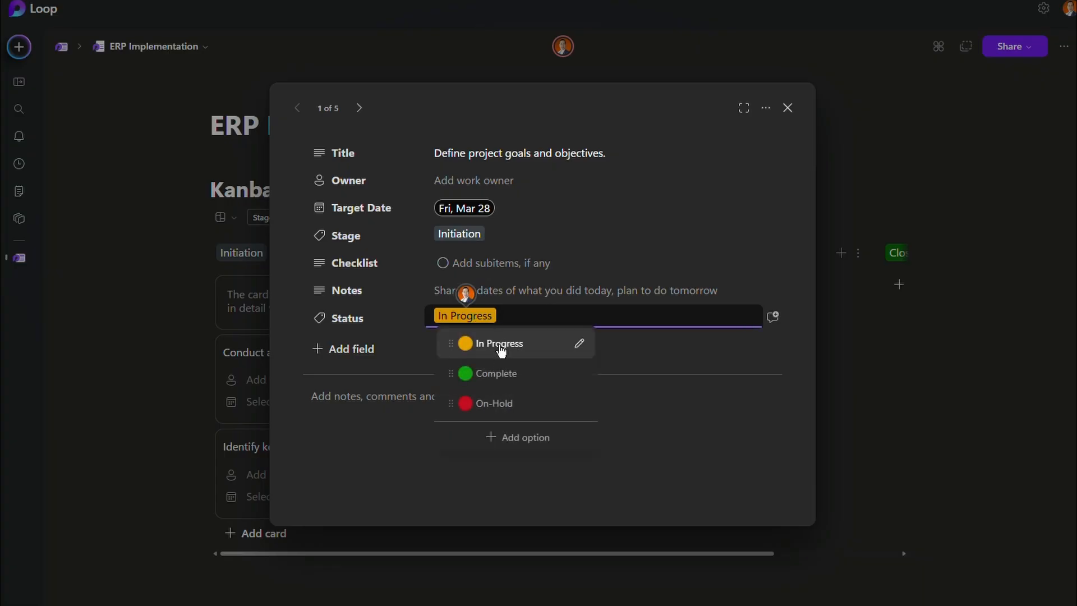
pyautogui.click(788, 108)
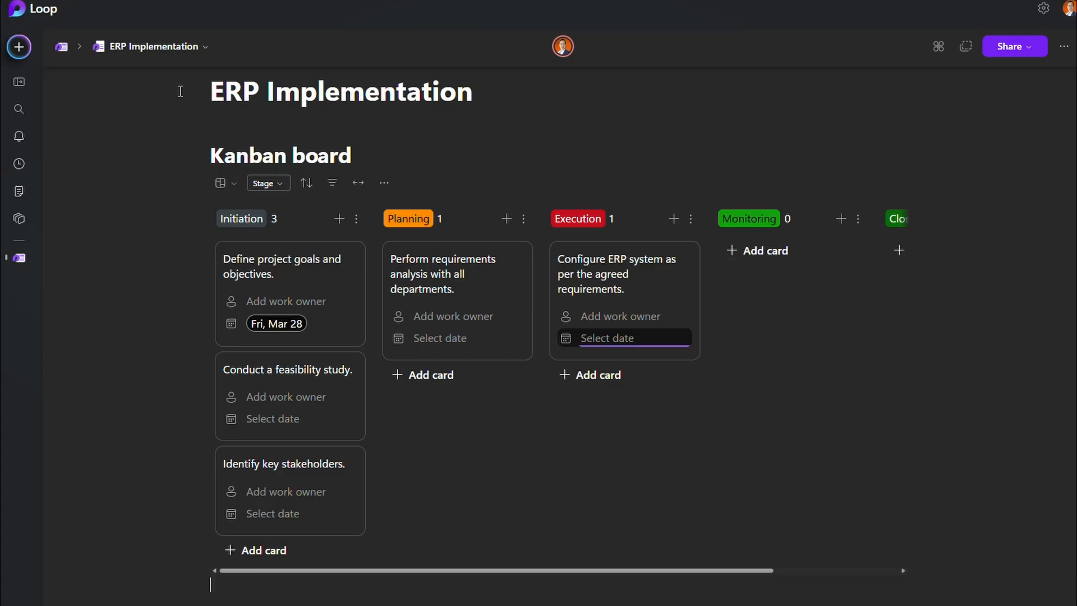
# Copy a share link to the ERP Implementation page as a Loop component and dismiss the confirmation.
pyautogui.click(1010, 53)
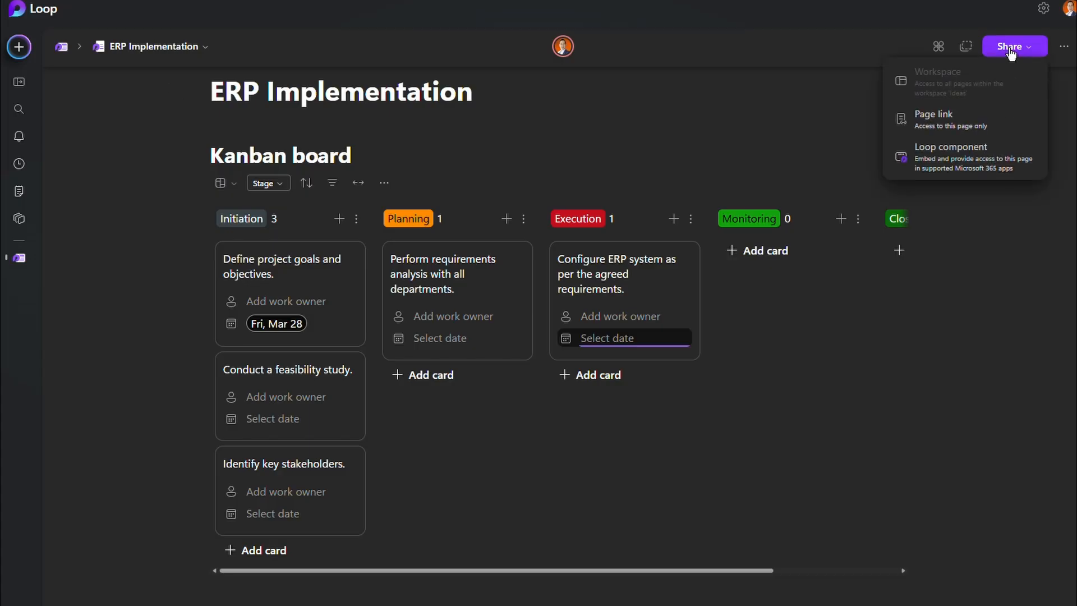
pyautogui.click(939, 168)
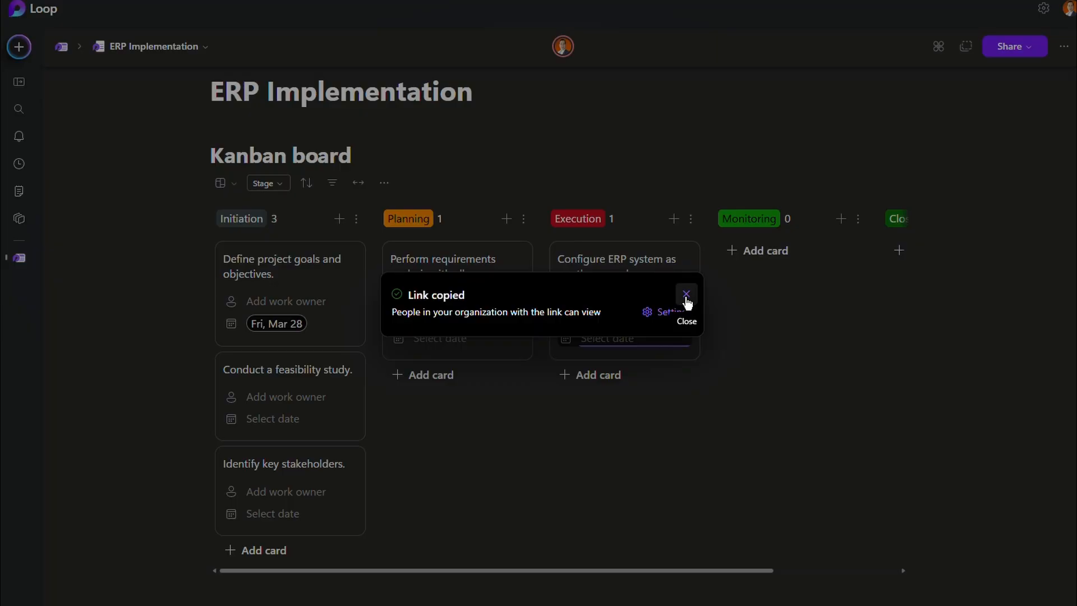
pyautogui.click(685, 294)
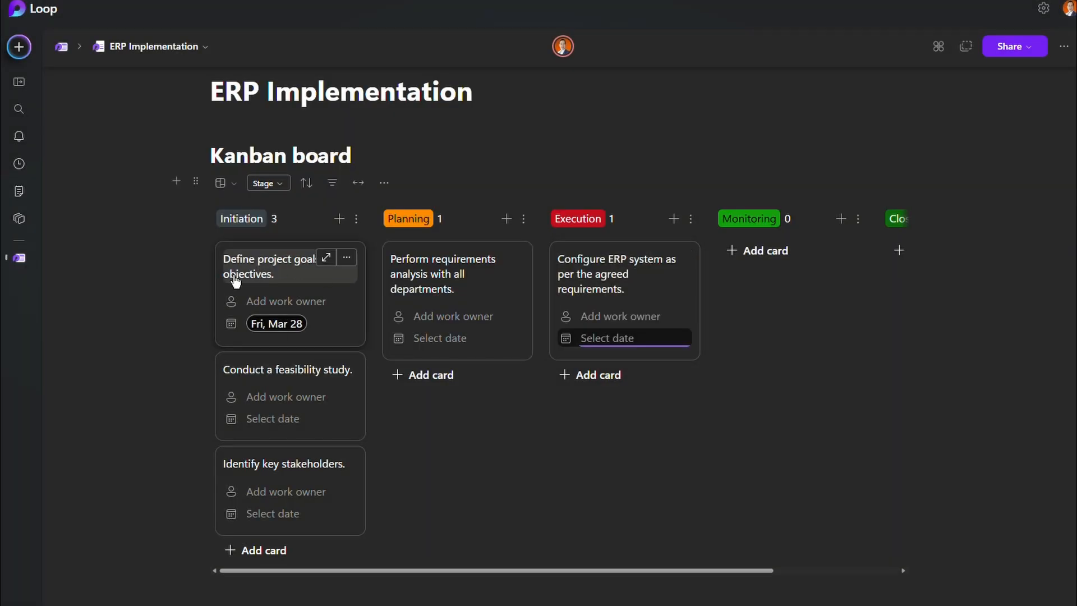